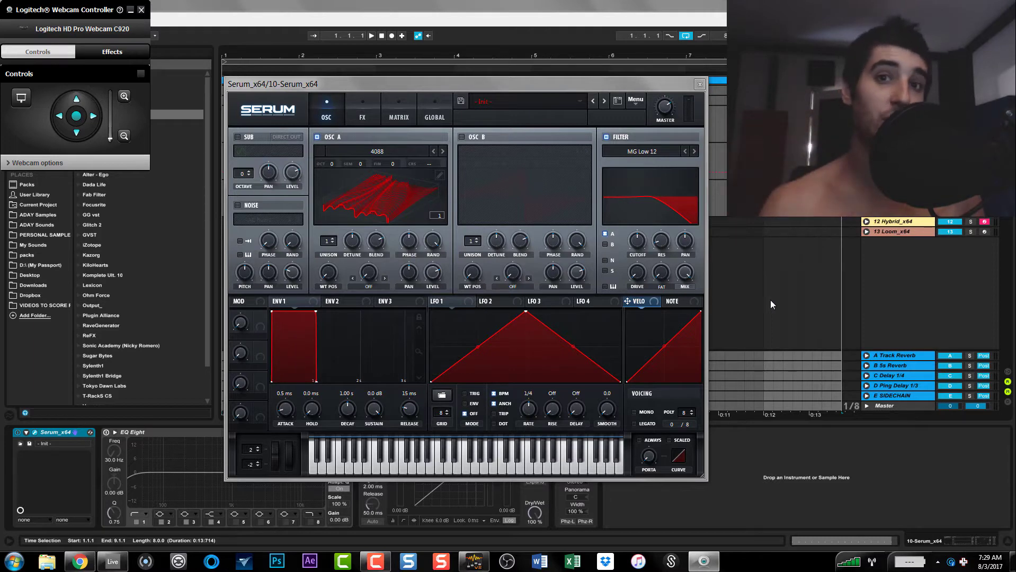
Hide the webcam controller and lengthen Envelope 1's release from 15 ms to 676 ms.
left_click(130, 10)
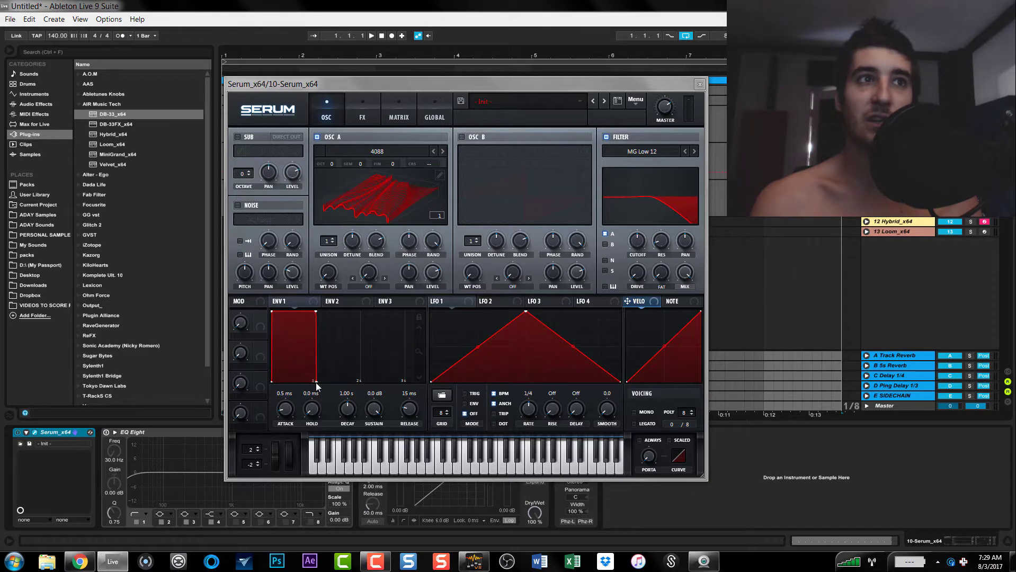
mouse_move(316, 381)
left_mouse_down()
mouse_move(339, 382)
mouse_move(305, 382)
left_mouse_up()
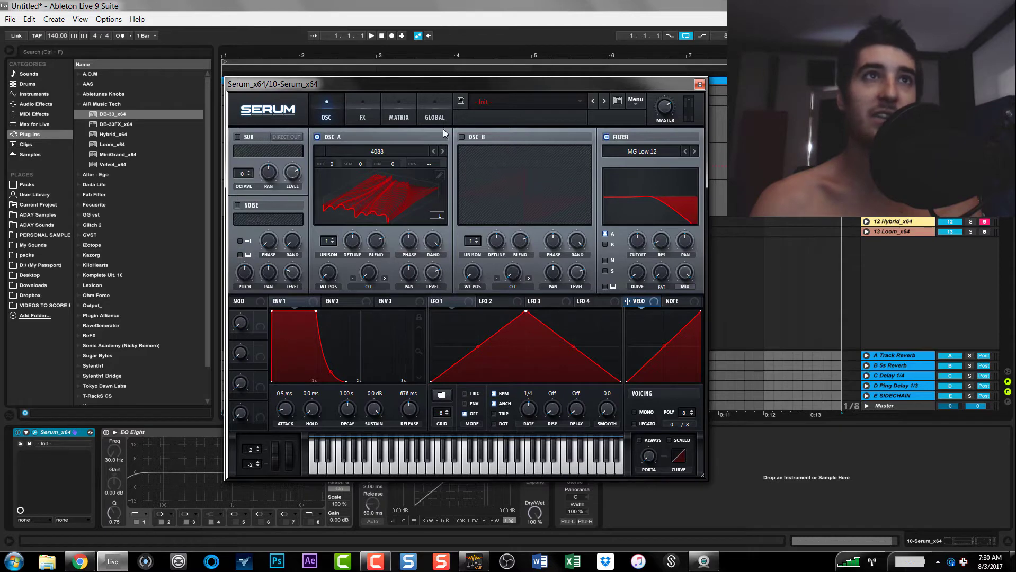
Open and close Oscillator A's wavetable editor, then switch Serum to its FX rack page.
left_click(439, 176)
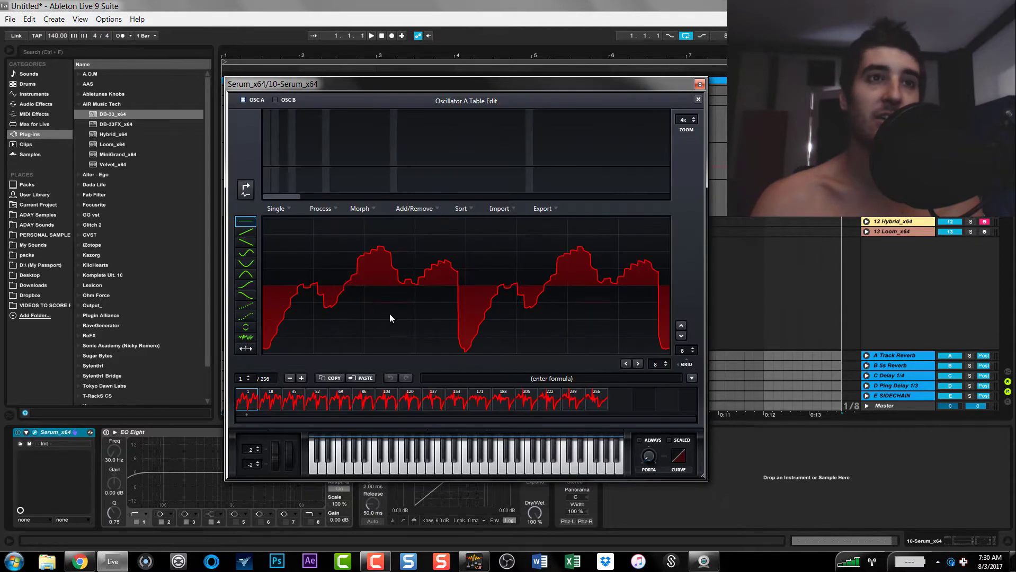
left_click(699, 99)
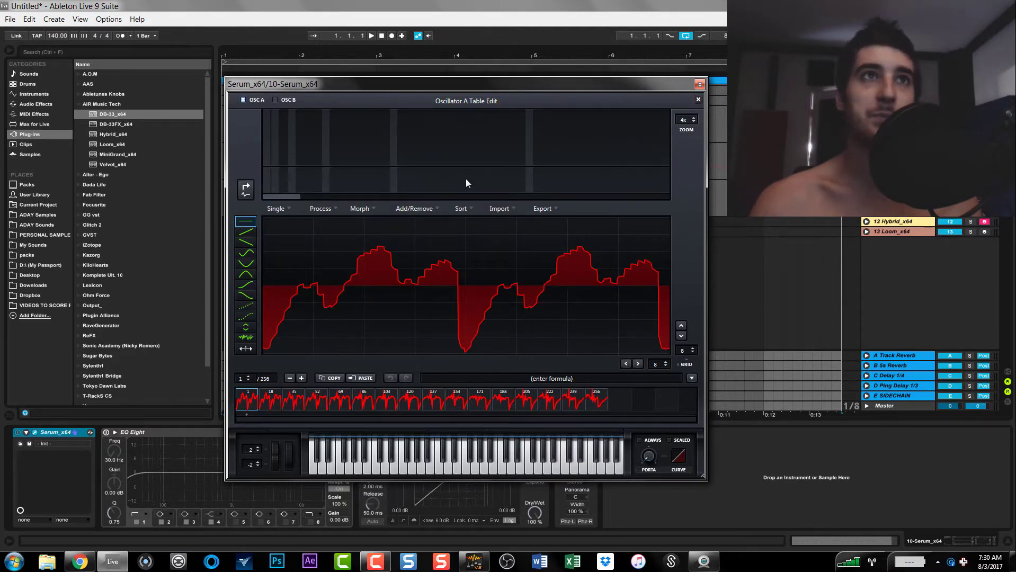
left_click(364, 115)
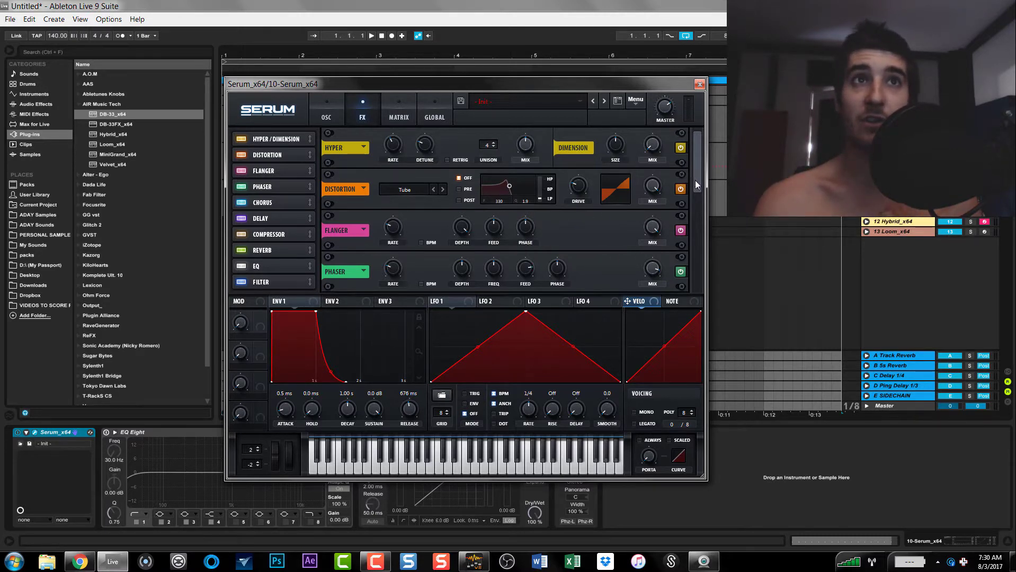
Raise the EQ's high shelf and boost its low shelf gain to 6.1 dB, then return to OSC.
left_click_drag(696, 180, 692, 232)
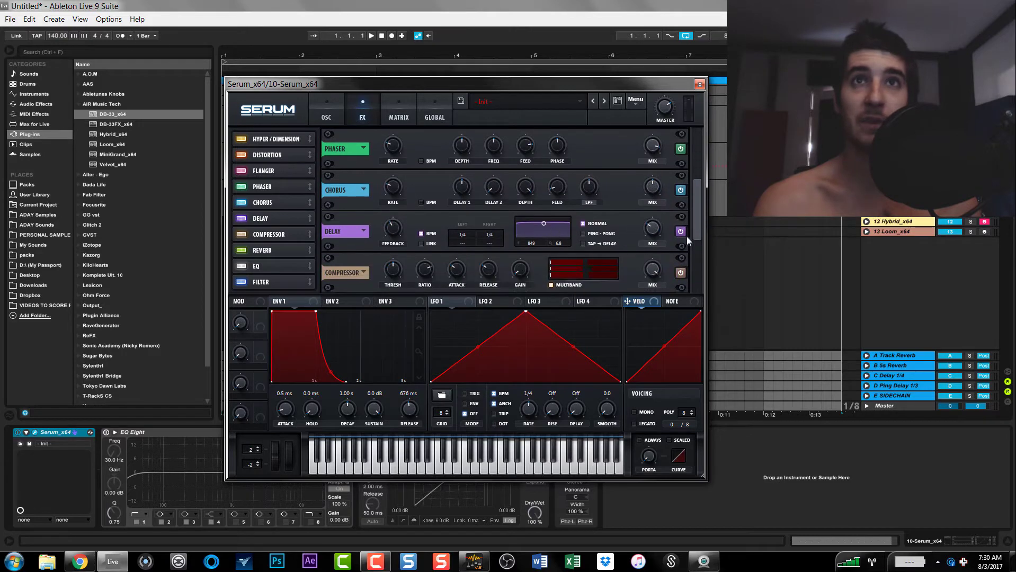
left_click_drag(692, 191, 696, 231)
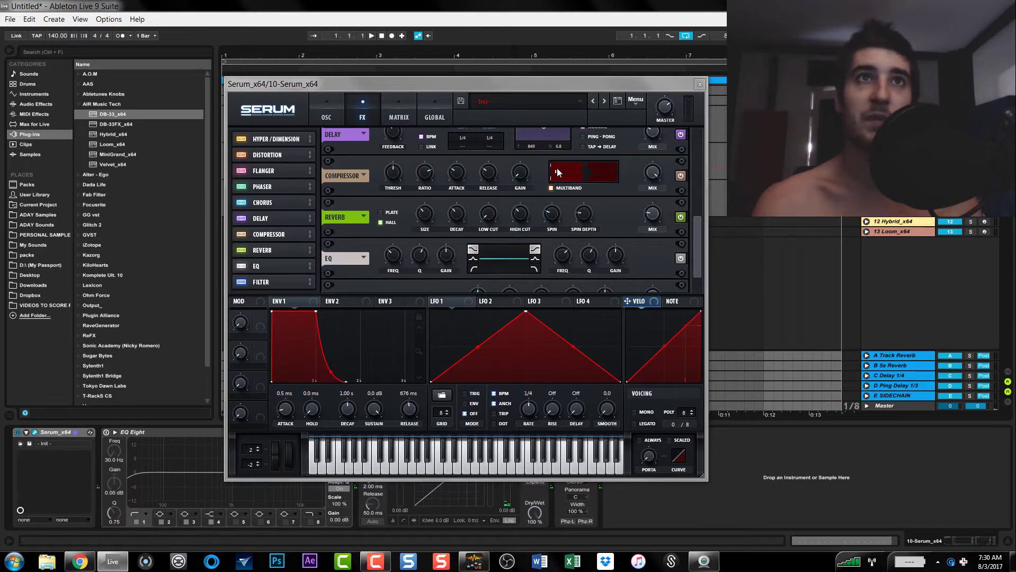
scroll(552, 253, "down", 2)
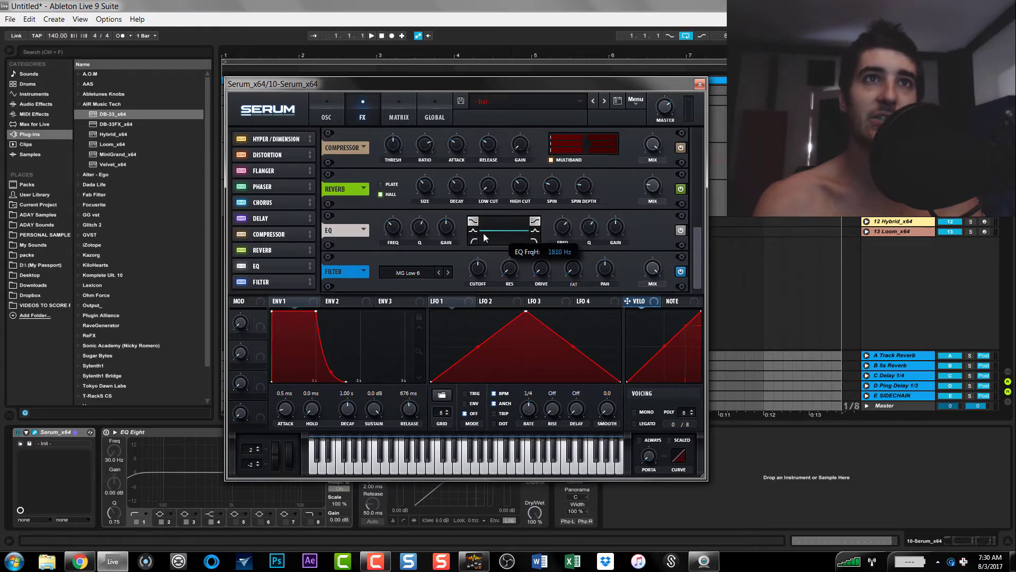
left_click_drag(483, 233, 519, 233)
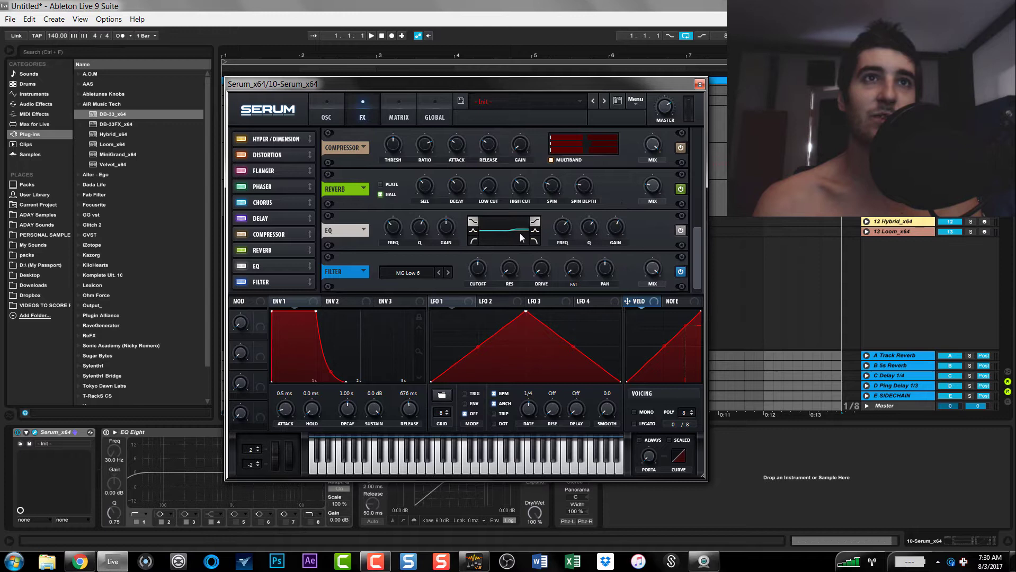
left_click_drag(447, 229, 456, 248)
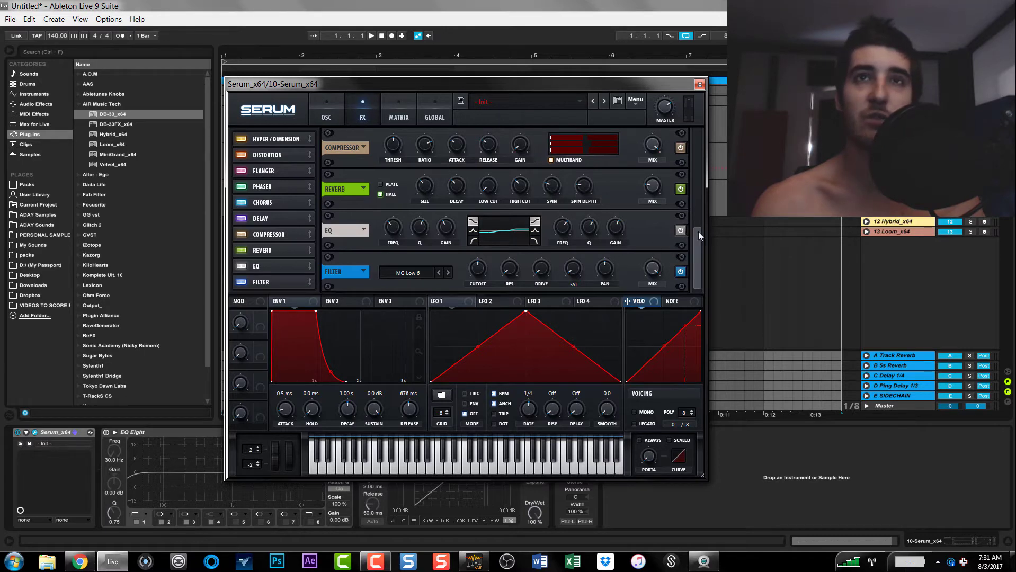
left_click_drag(698, 241, 704, 150)
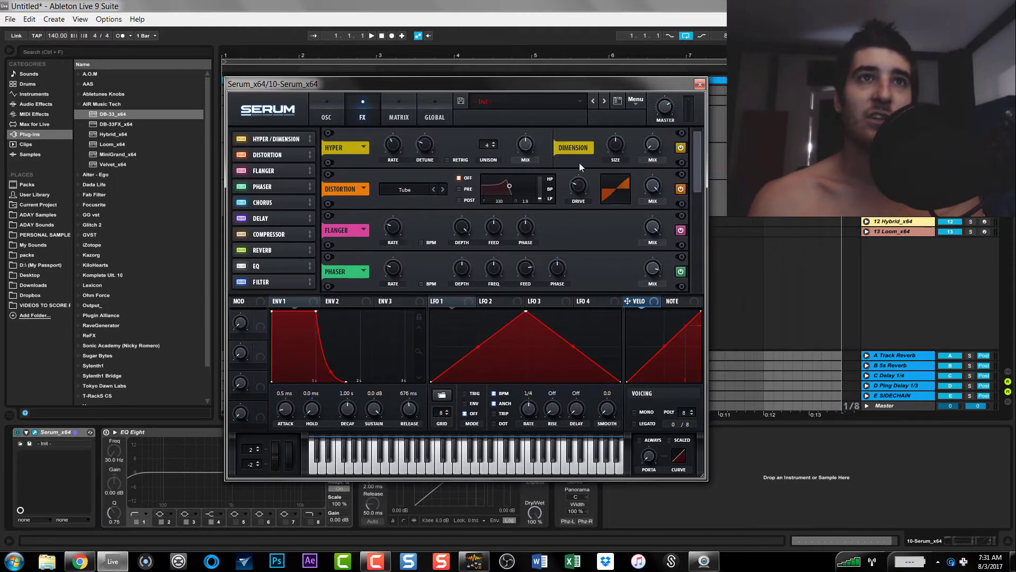
left_click(332, 111)
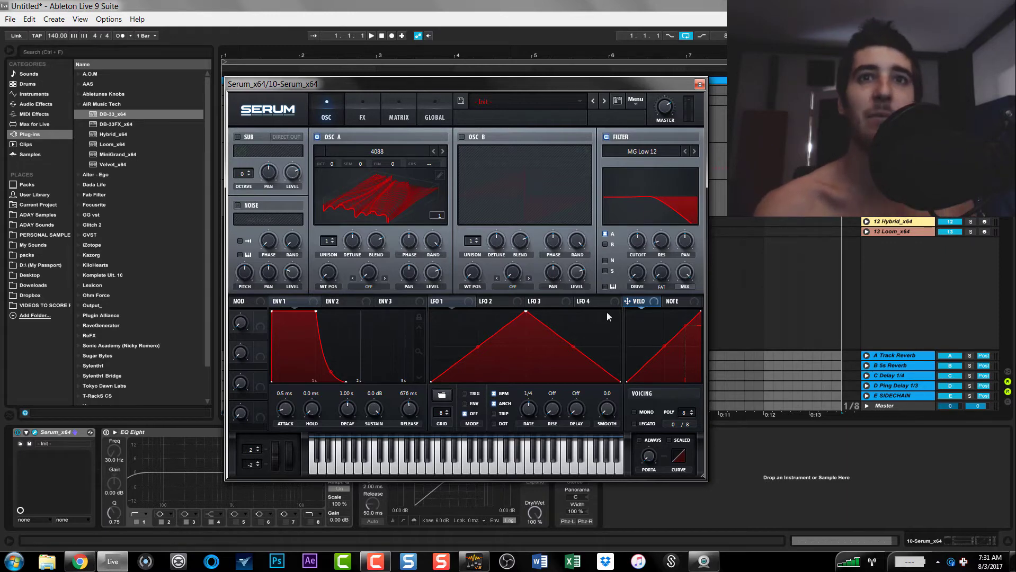
In the Global modulation matrix, set the second row's amount to 44.
left_click(421, 109)
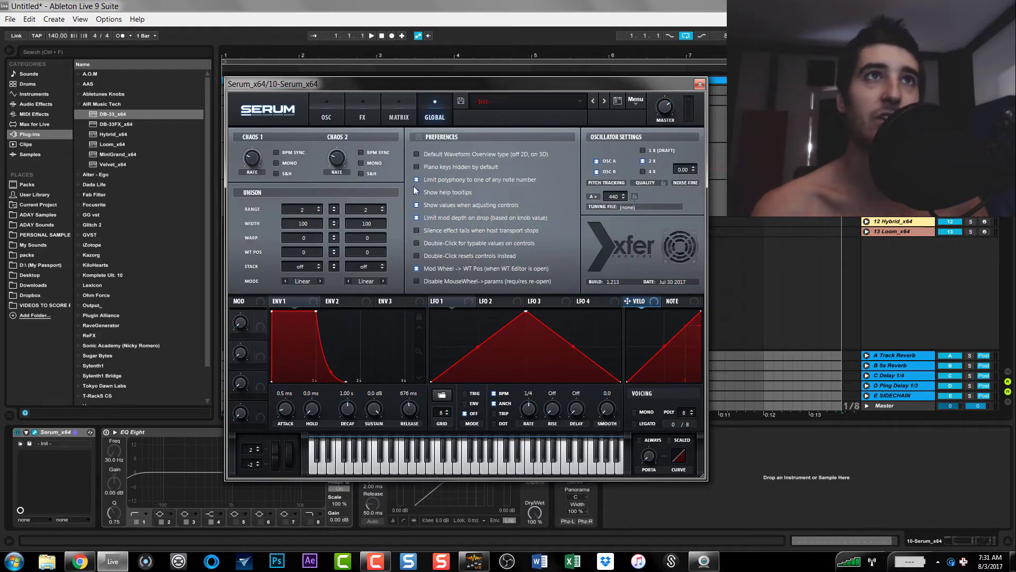
left_click(399, 114)
left_click_drag(329, 171, 359, 182)
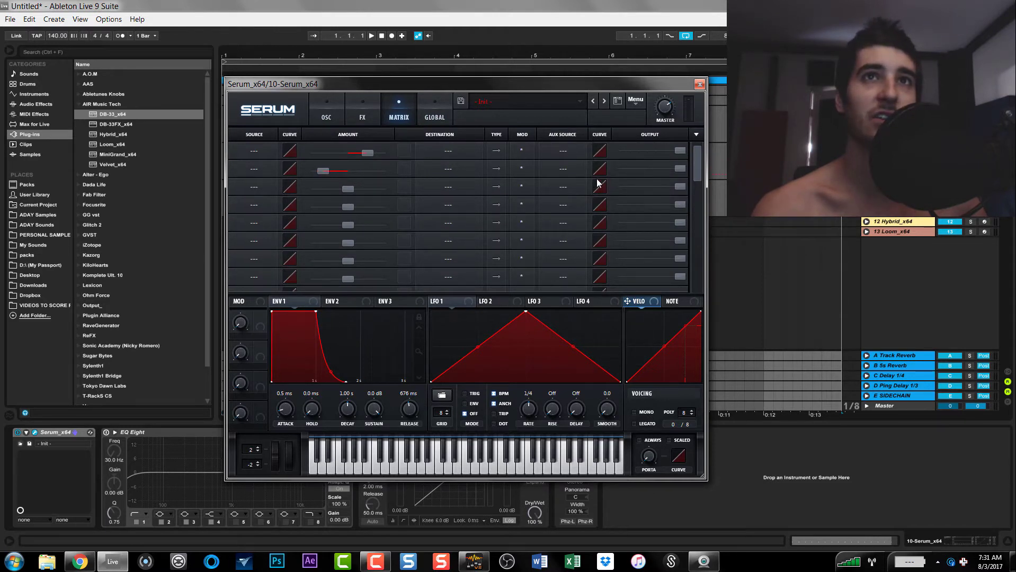
Bow the VELO velocity curve downward and return to the oscillator page.
mouse_move(664, 347)
left_mouse_down()
mouse_move(665, 324)
mouse_move(670, 341)
left_mouse_up()
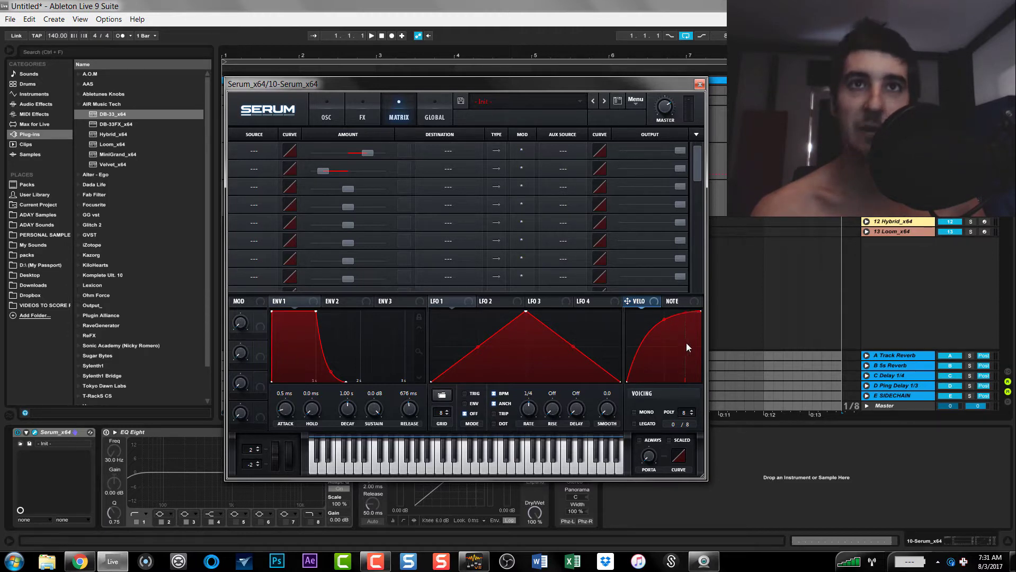
left_click_drag(666, 321, 670, 341)
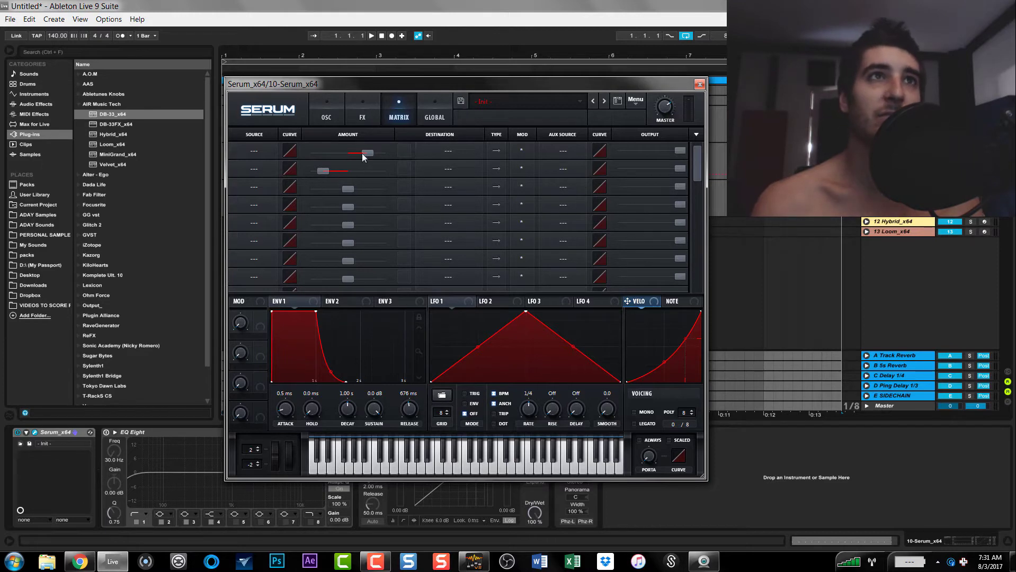
left_click(436, 116)
left_click(334, 114)
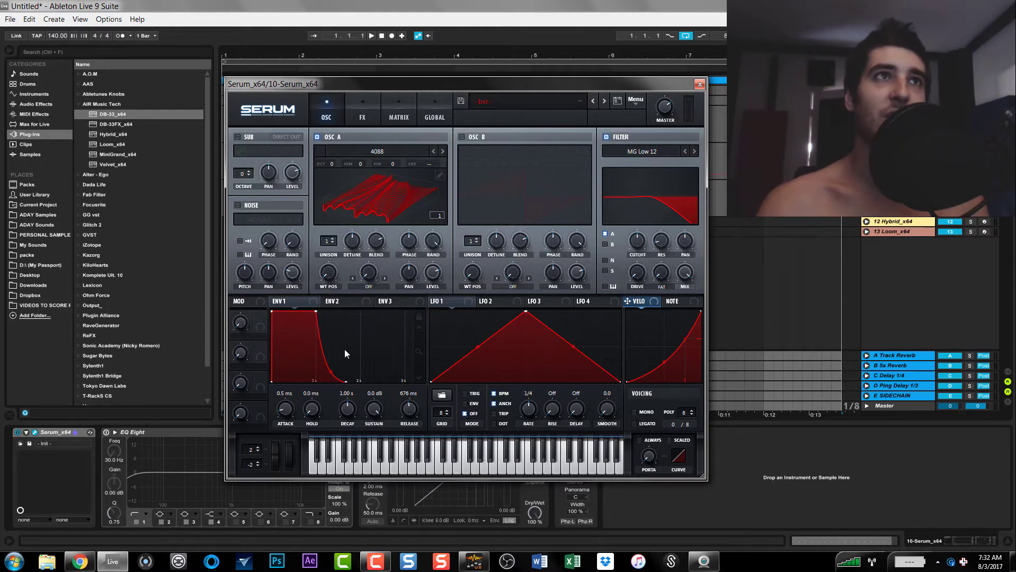
Go from the Xfer Records forums to the 'colormap / custom skins' thread and its Serum_Colormap.zip Dropbox link.
left_click(80, 561)
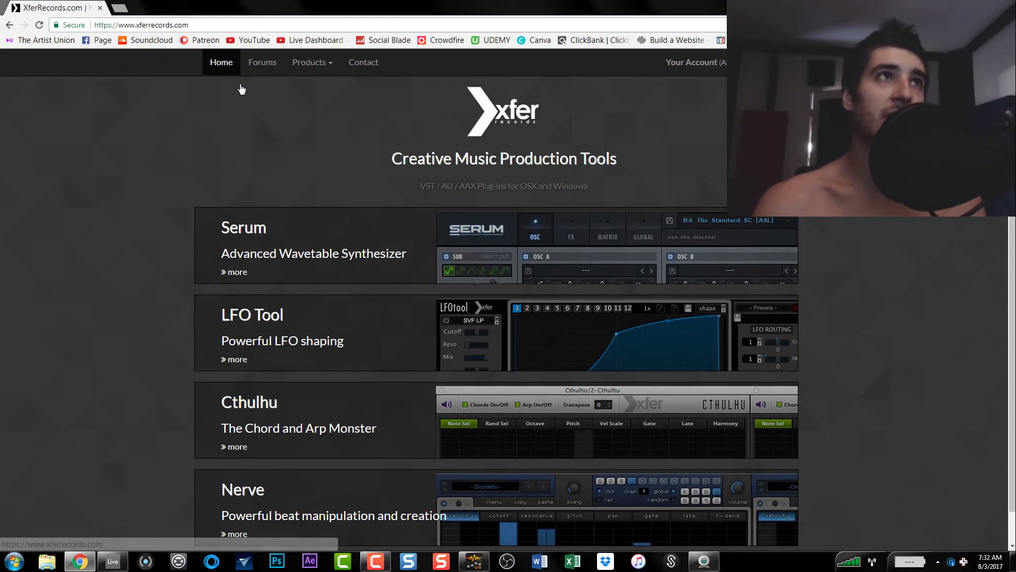
left_click(268, 68)
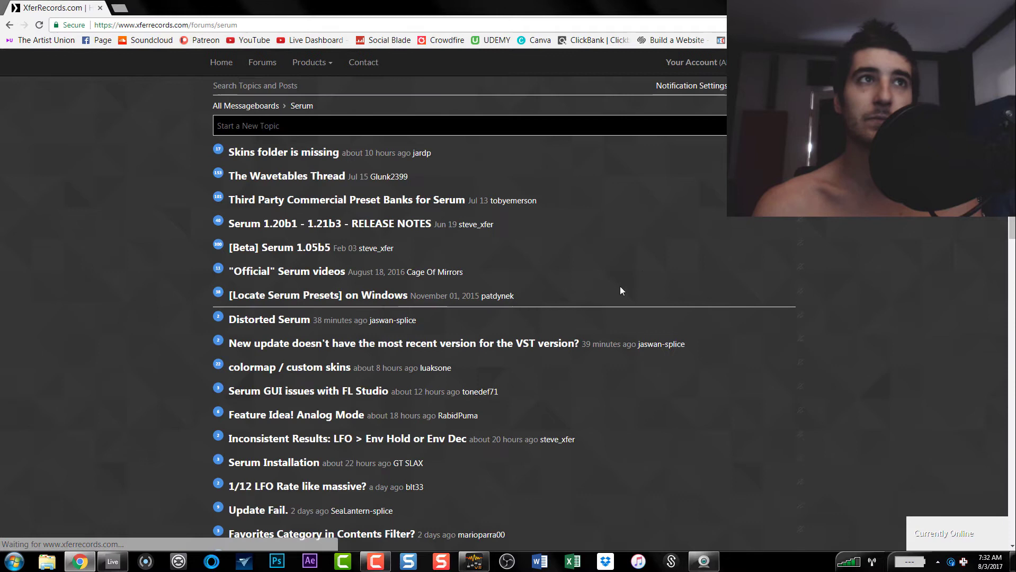
scroll(328, 114, "down", 1)
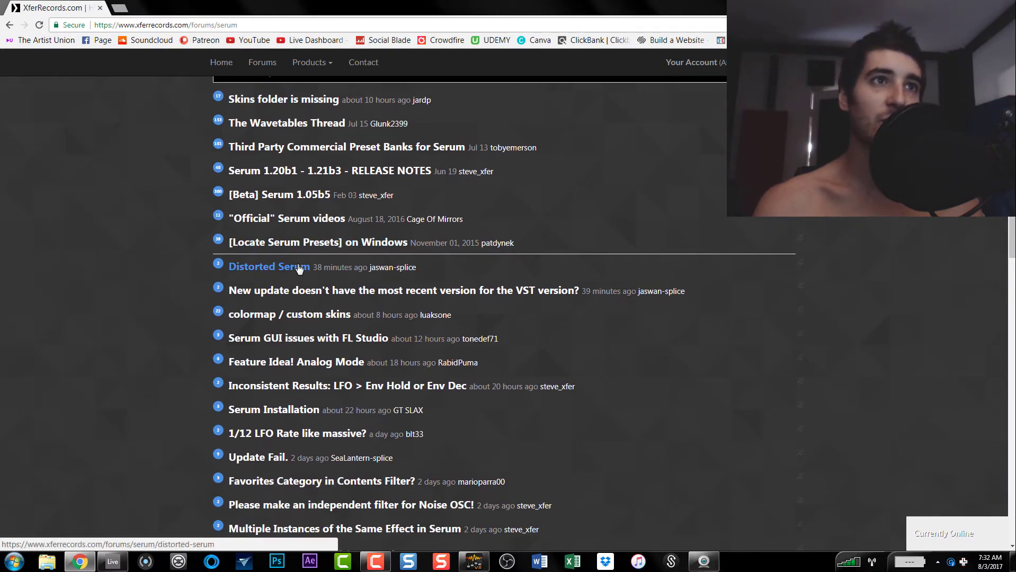
left_click(338, 313)
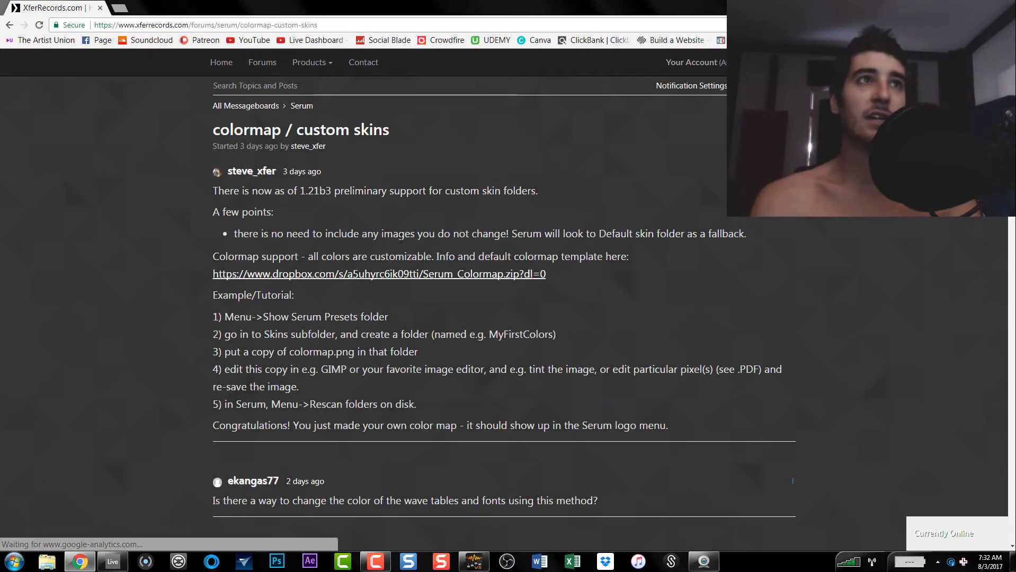
scroll(401, 238, "down", 1)
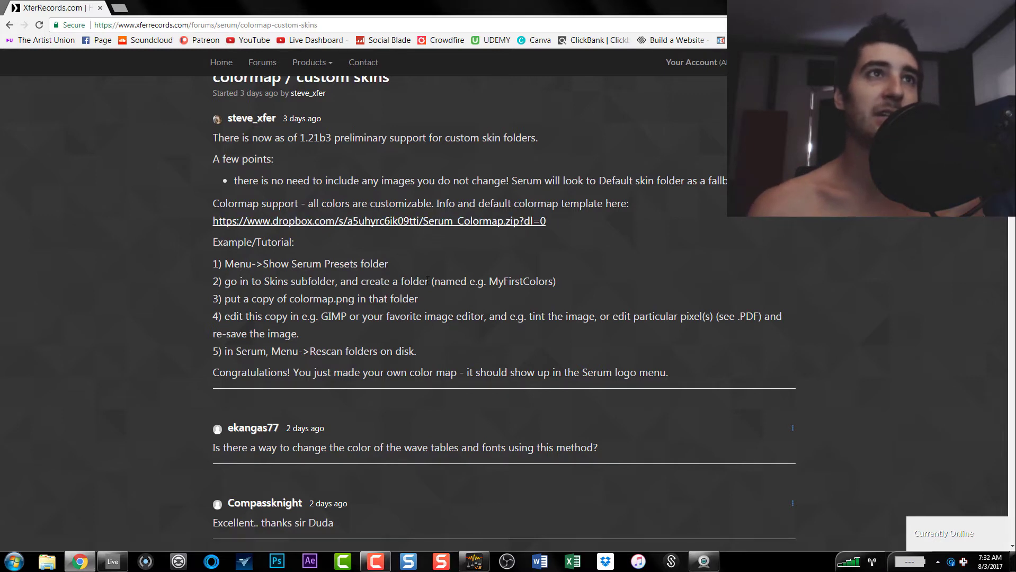
left_click(384, 223)
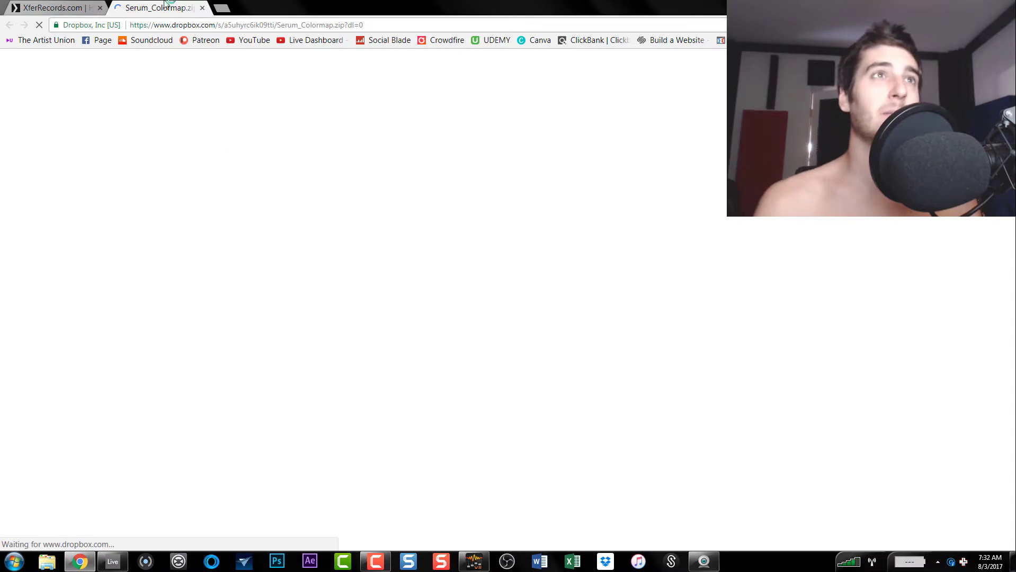
Close the Dropbox tab, open Serum_Colormap.zip in Explorer, and select the colormap image and descriptions PDF.
left_click(203, 8)
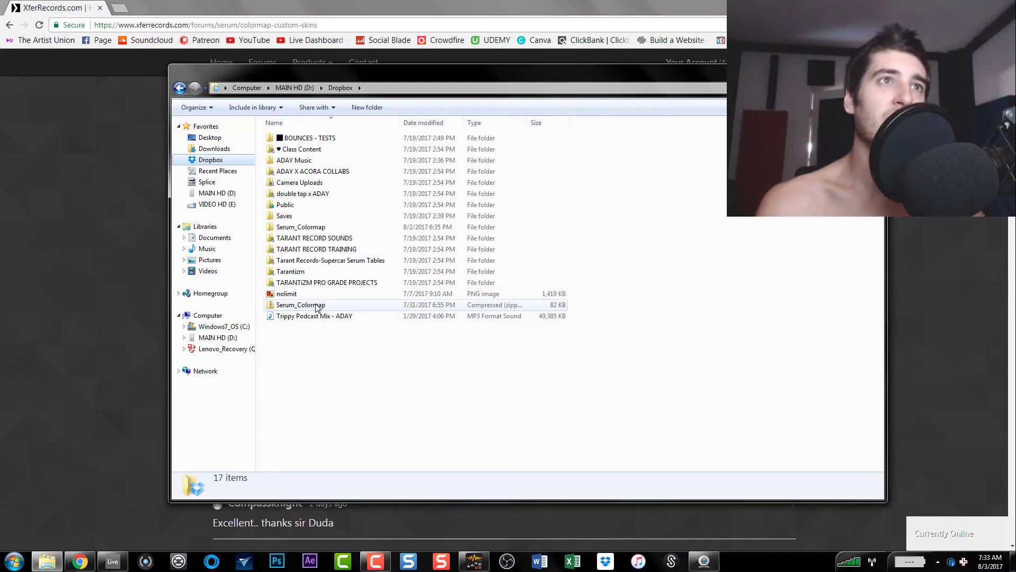
left_click(318, 306)
double_click(317, 306)
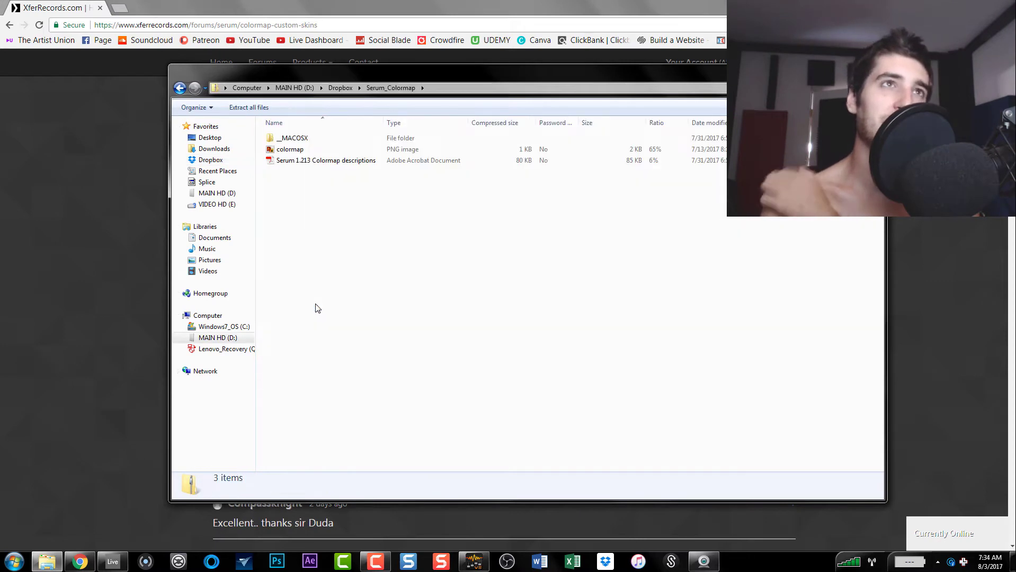
left_click(318, 150)
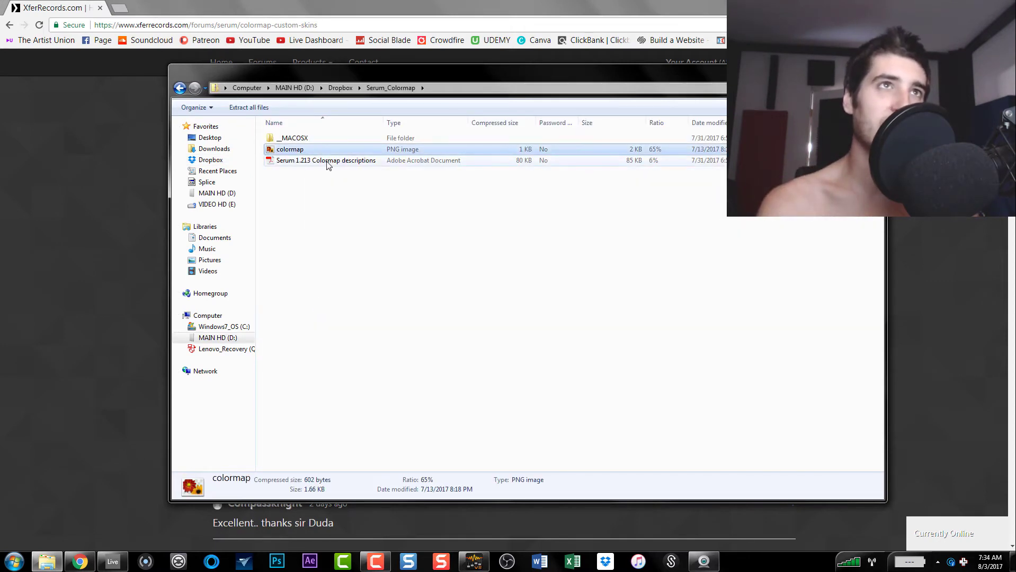
left_click(333, 161)
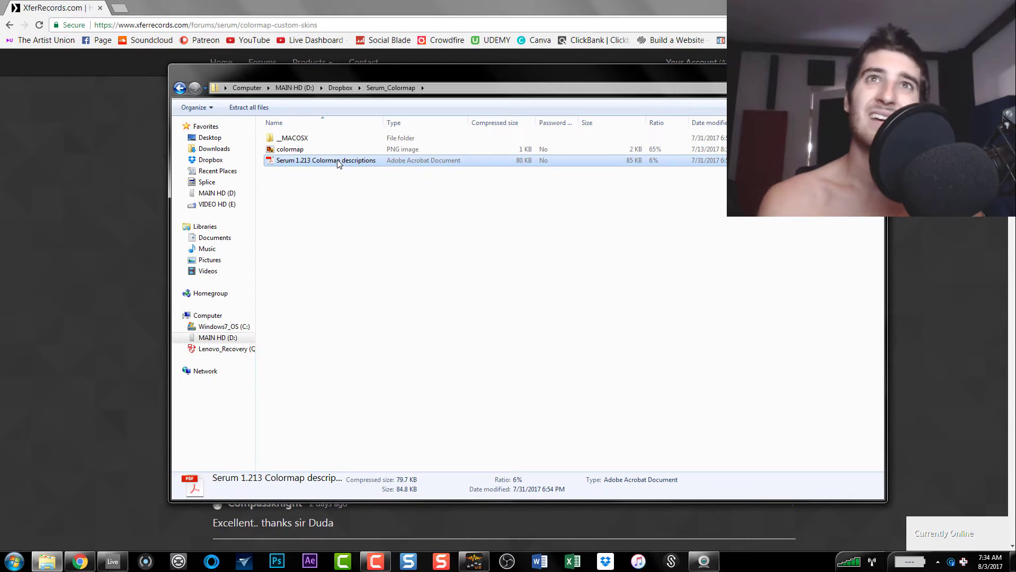
Open the Serum 1.213 Colormap descriptions PDF, hide the Tools pane, and scroll through its colour table.
double_click(339, 161)
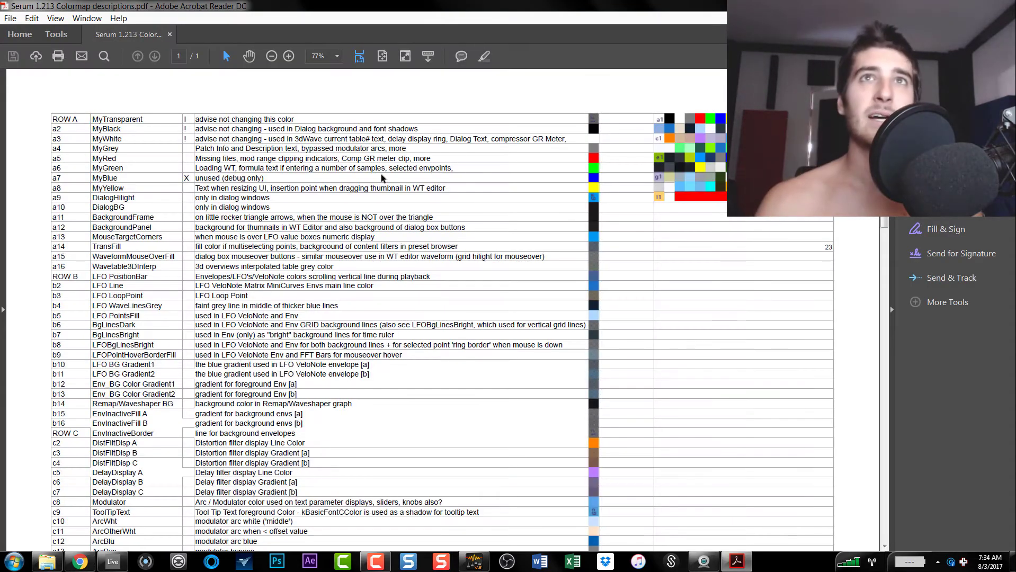
scroll(430, 199, "down", 1)
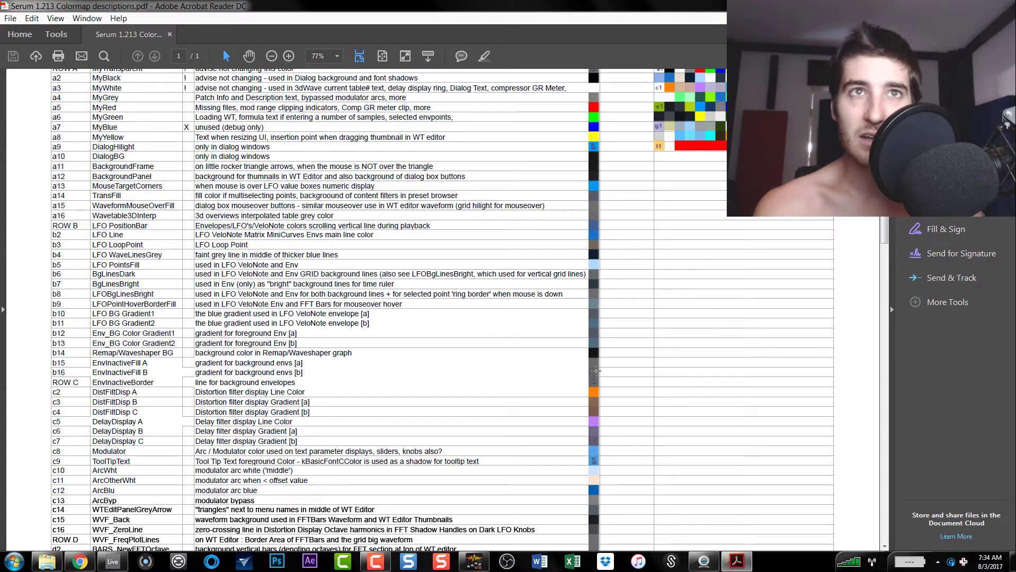
scroll(643, 366, "up", 1)
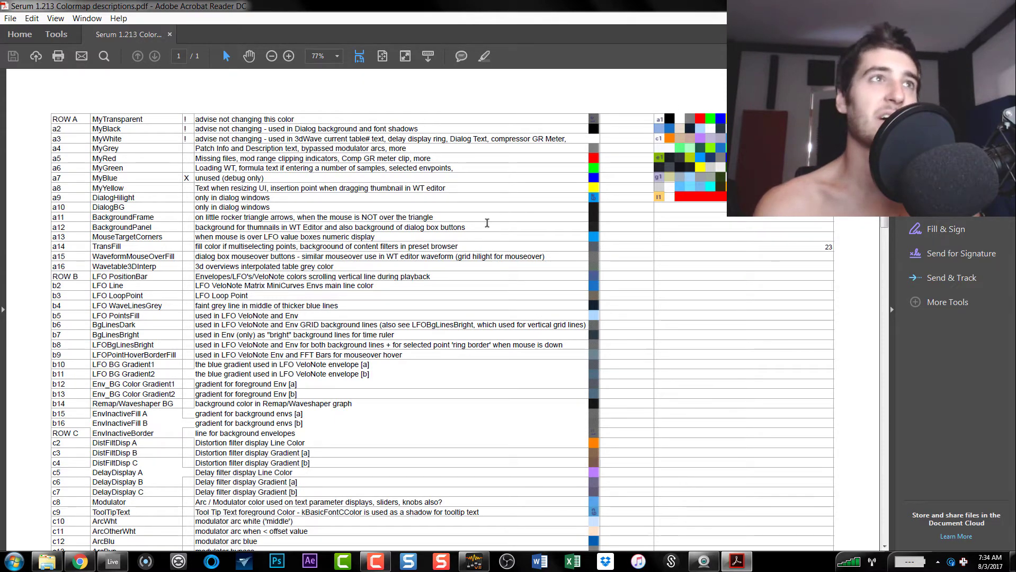
scroll(486, 223, "down", 1)
scroll(173, 252, "down", 1)
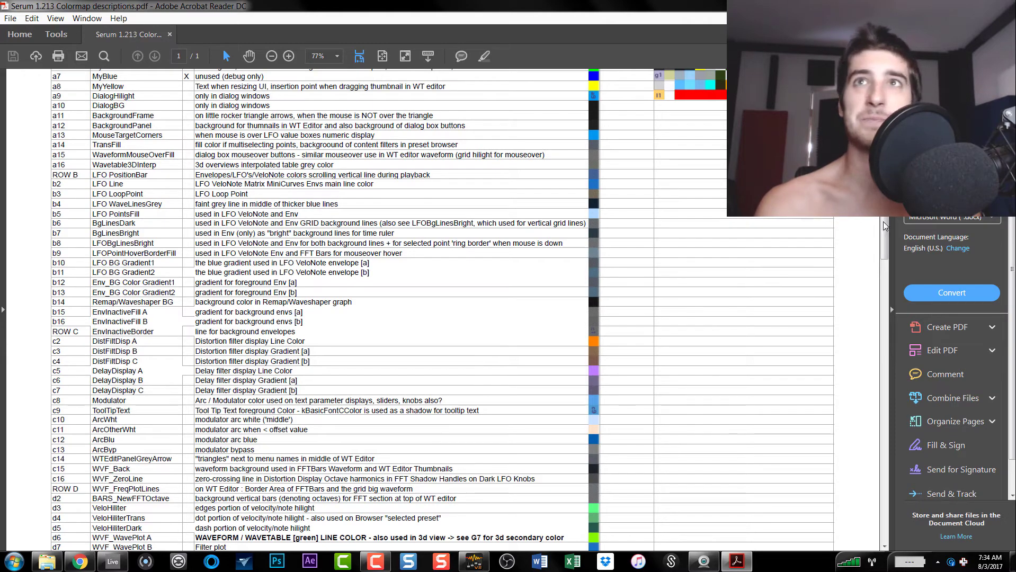
left_click(892, 306)
scroll(548, 296, "down", 1)
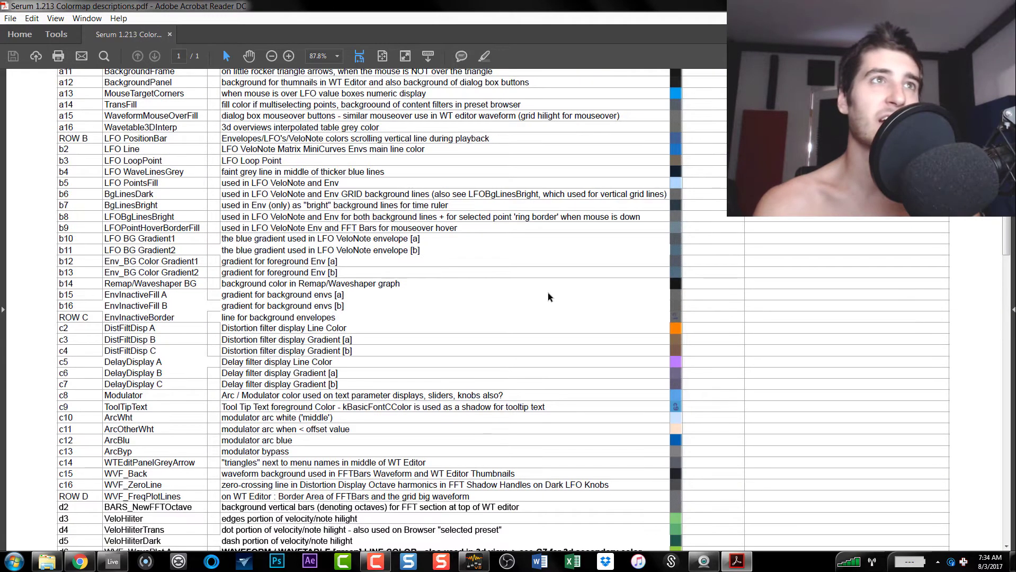
scroll(390, 289, "down", 4)
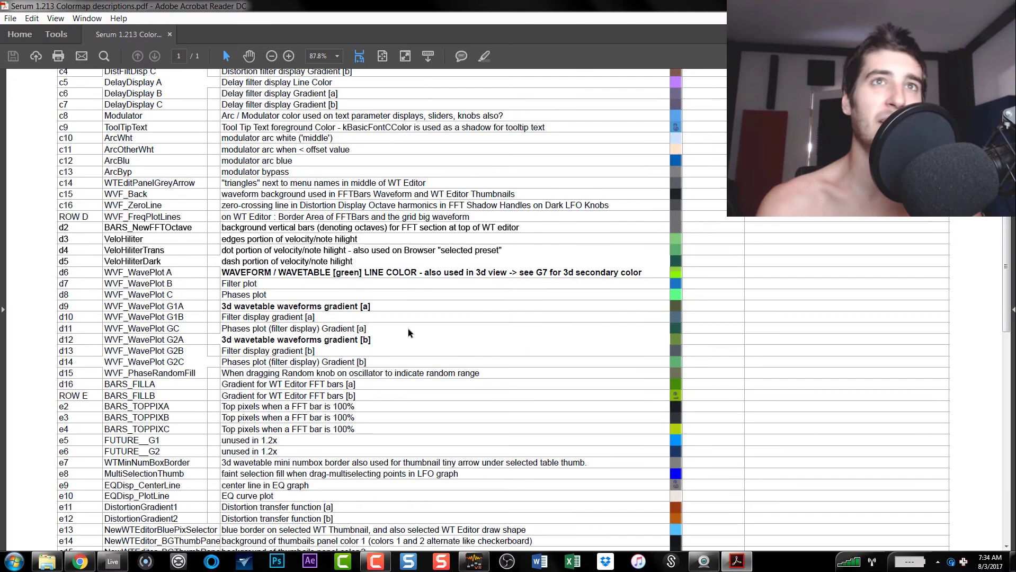
scroll(412, 332, "down", 1)
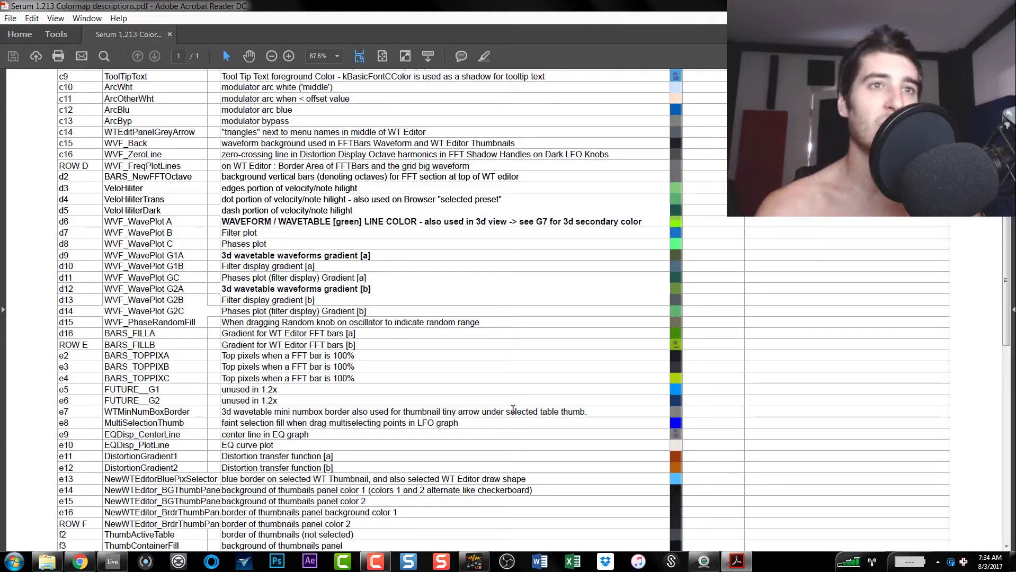
Briefly check Serum in Ableton Live and the Xfer custom-skins forum page, then return to the PDF.
left_click(112, 562)
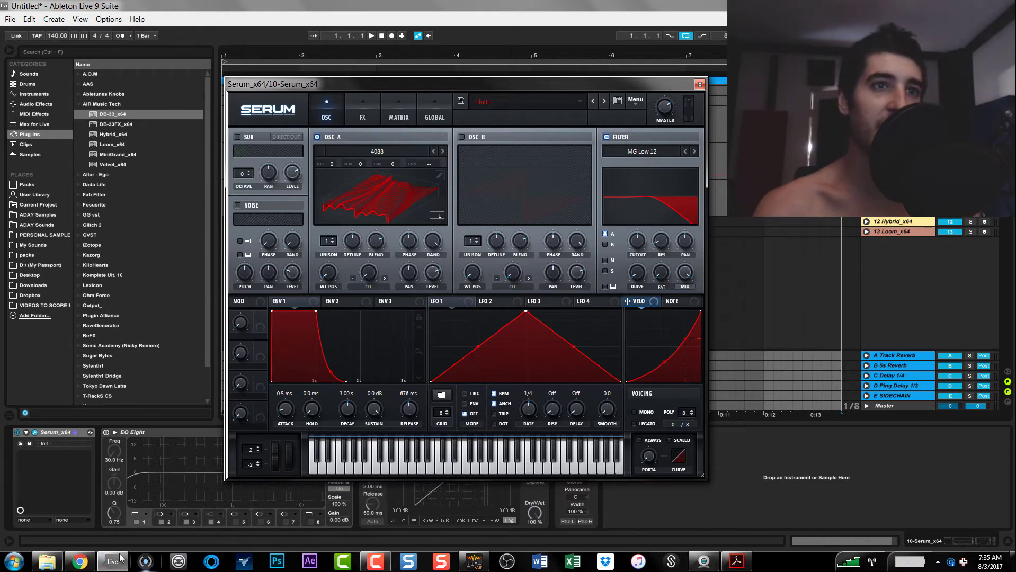
mouse_move(80, 561)
left_click(103, 521)
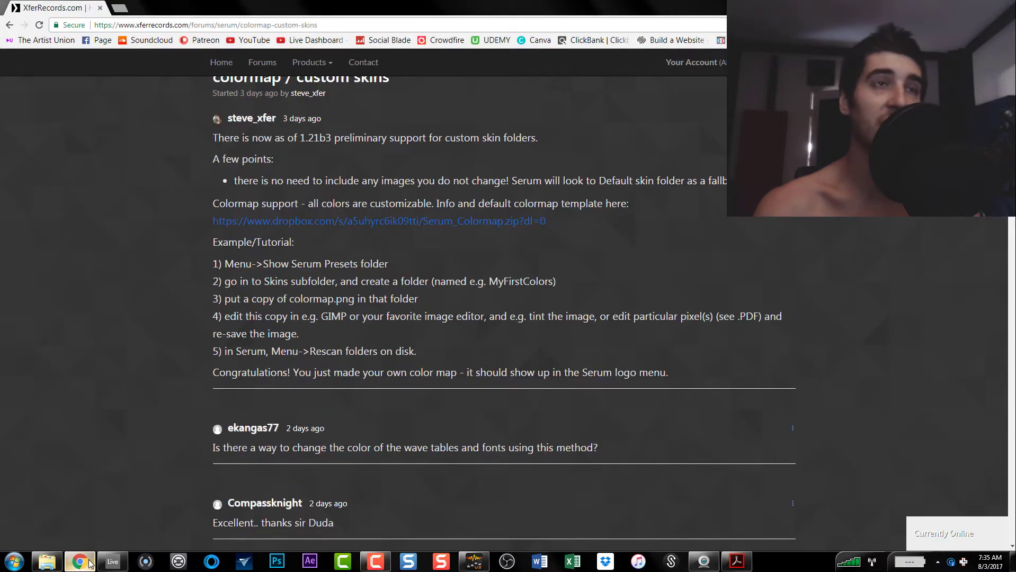
key("alt+Tab")
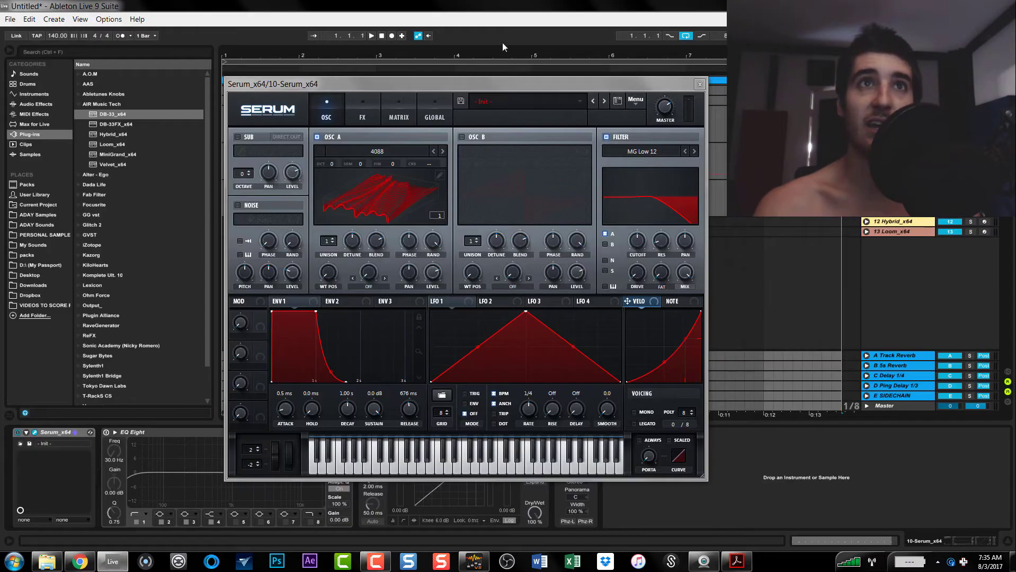
left_click(736, 561)
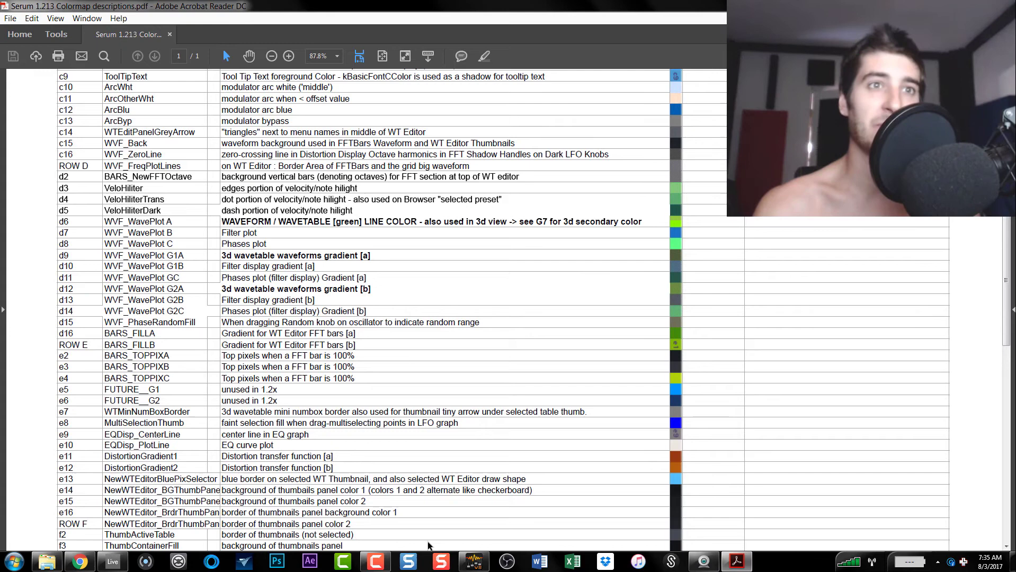
Preview the zipped colormap image in Photo Viewer, then go back to the Dropbox folder listing.
mouse_move(374, 566)
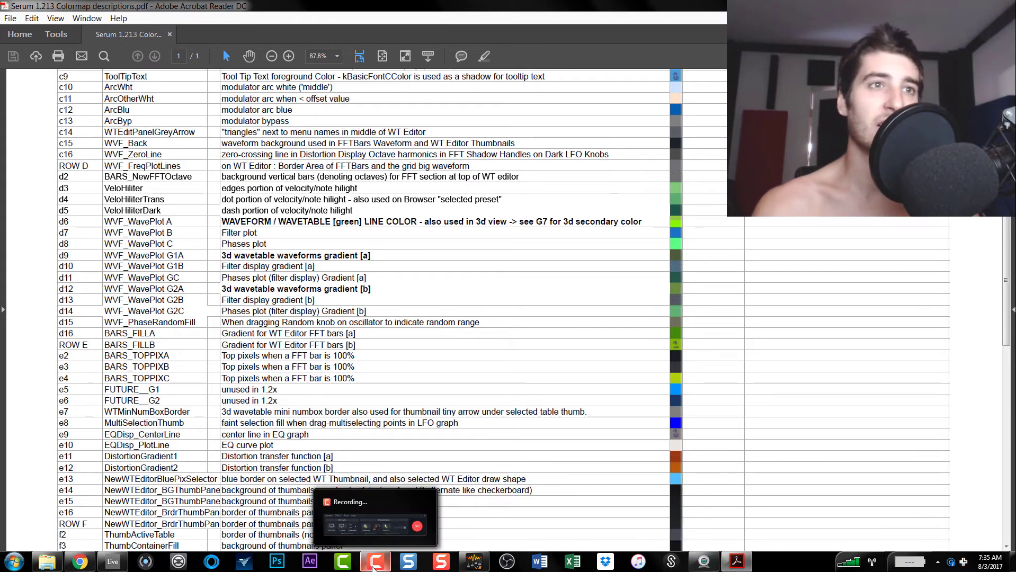
left_click(46, 561)
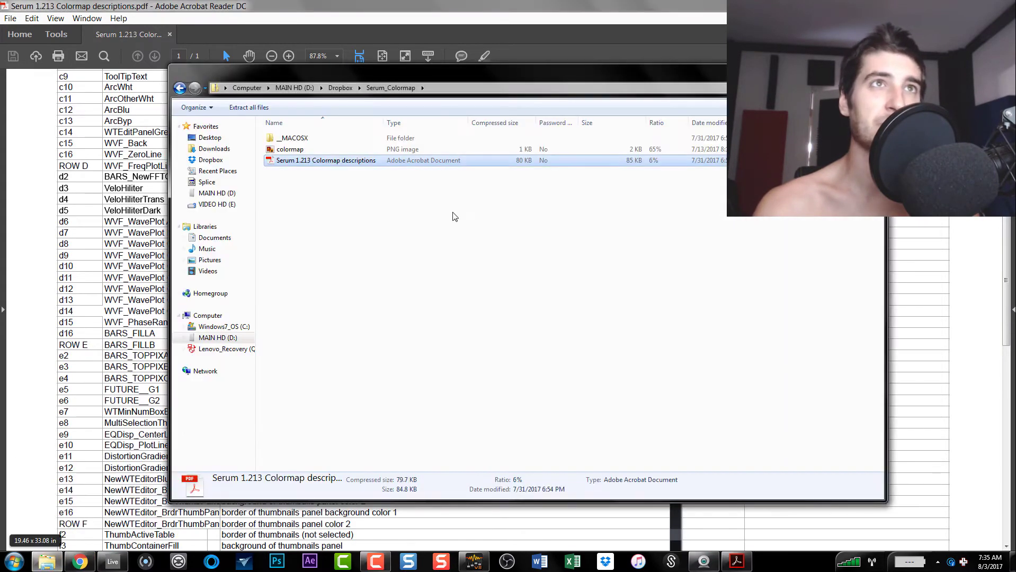
right_click(327, 151)
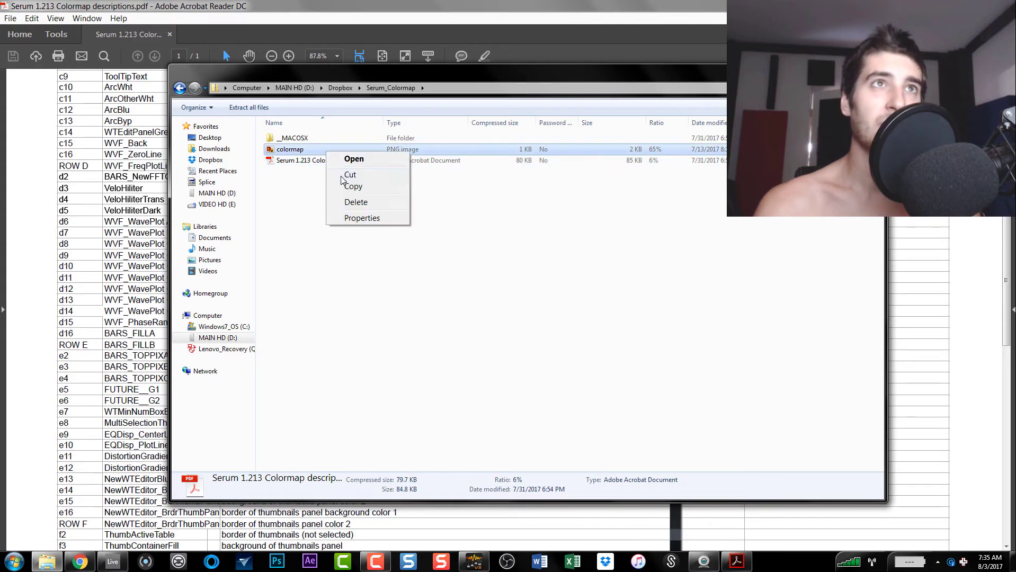
left_click(363, 159)
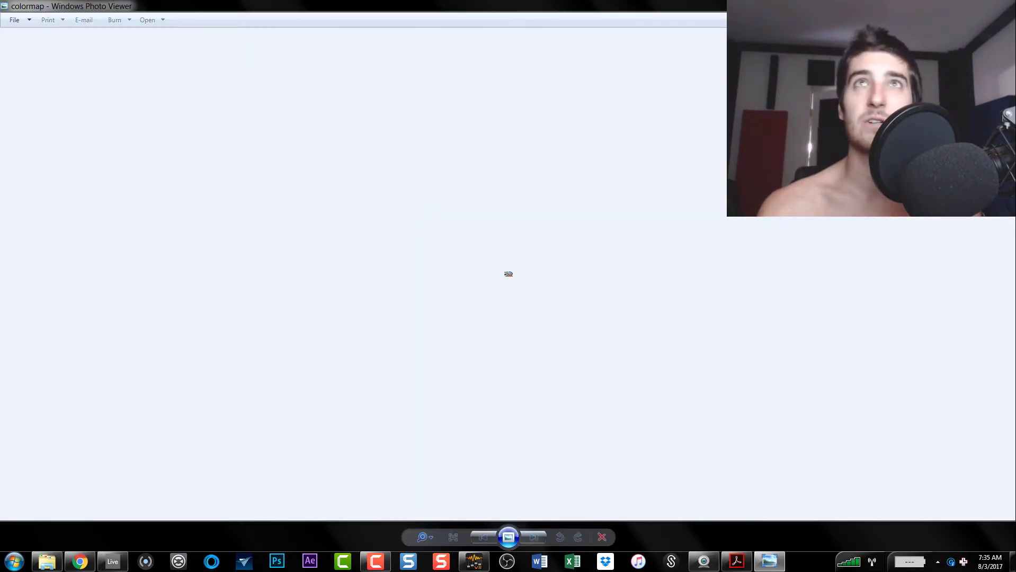
key("Escape")
left_click(340, 88)
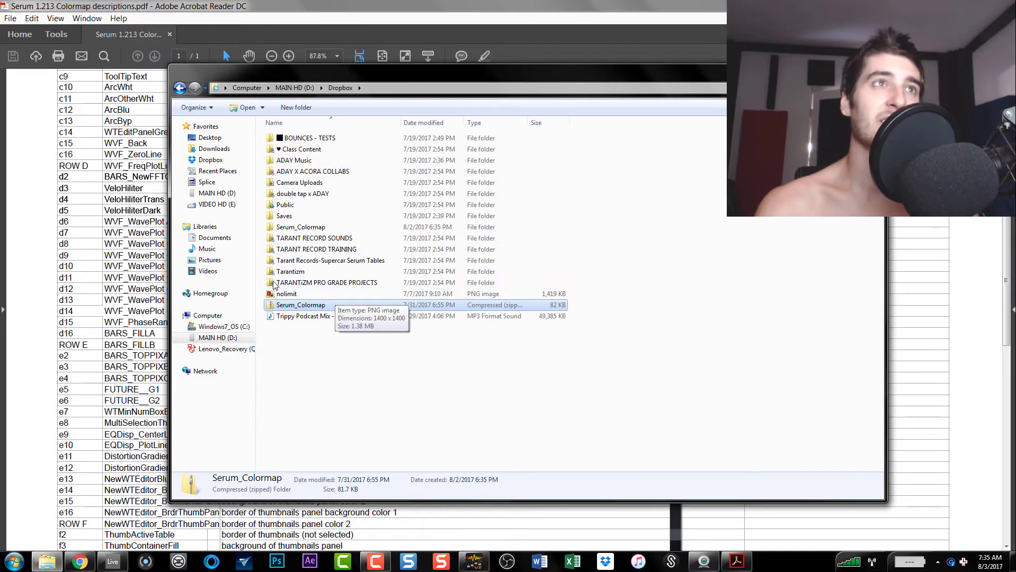
Navigate from Documents through Xfer and Serum Presets into the Skins folder.
left_click(215, 237)
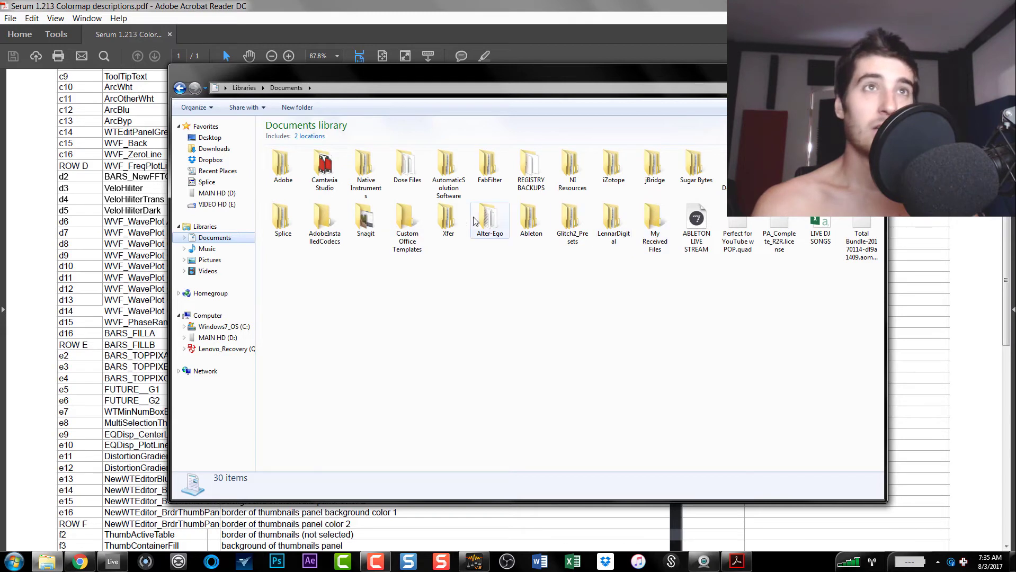
double_click(459, 221)
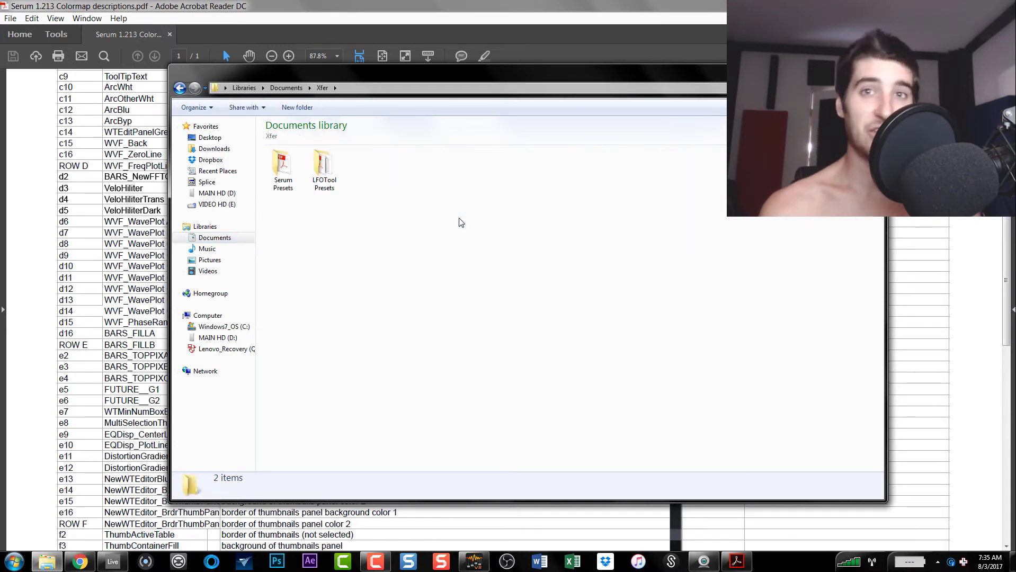
double_click(284, 174)
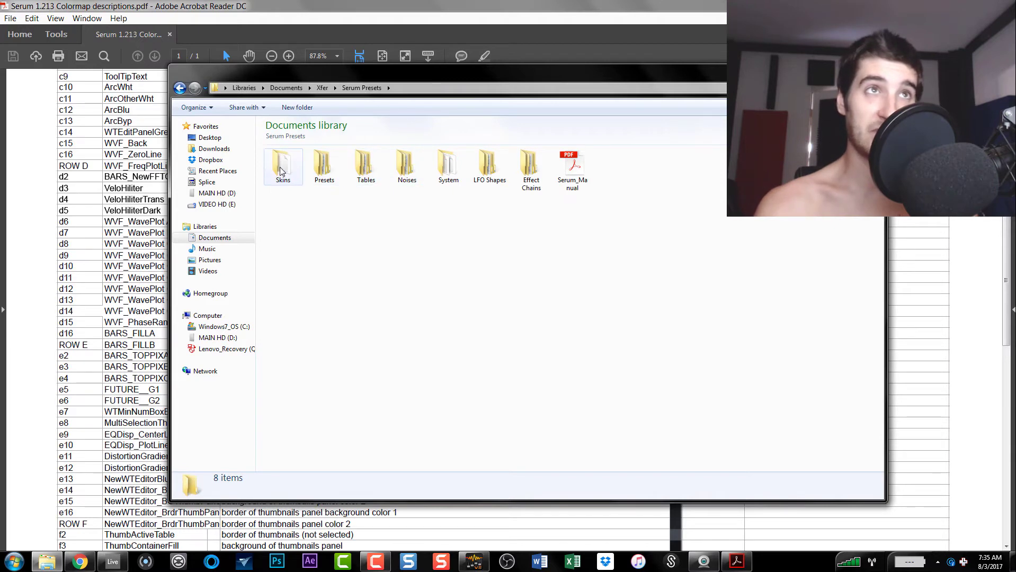
left_click(281, 171)
double_click(281, 171)
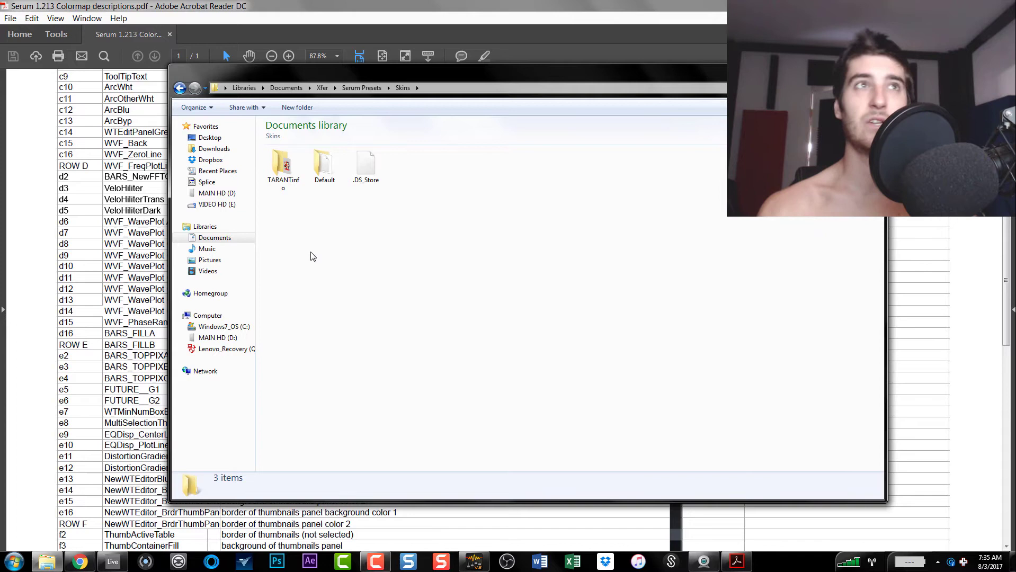
Peek into the Default skin, then open the TARANTinfo skin folder and select its colormap file.
left_click(323, 165)
double_click(324, 165)
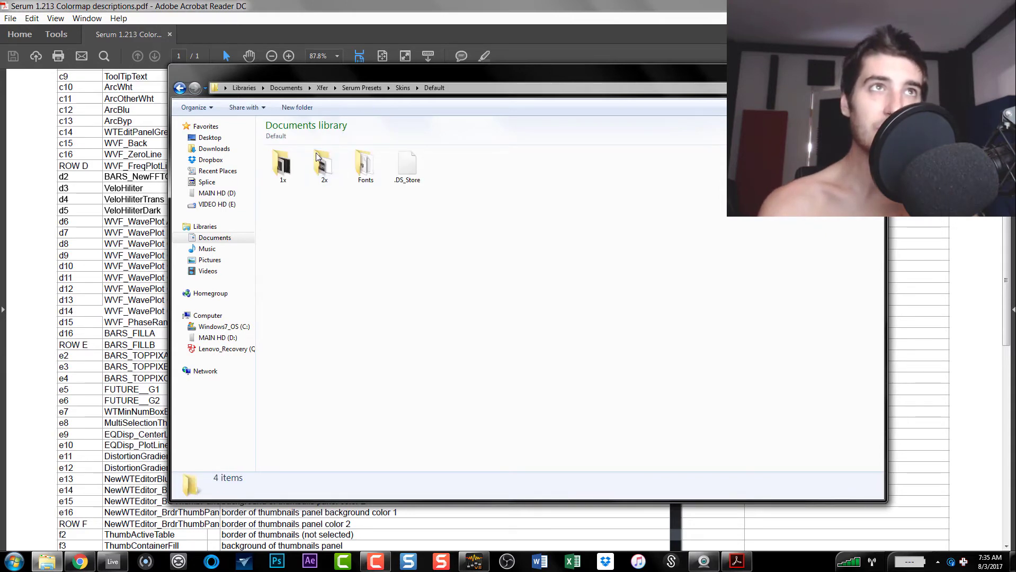
left_click(180, 87)
left_click(282, 167)
double_click(282, 167)
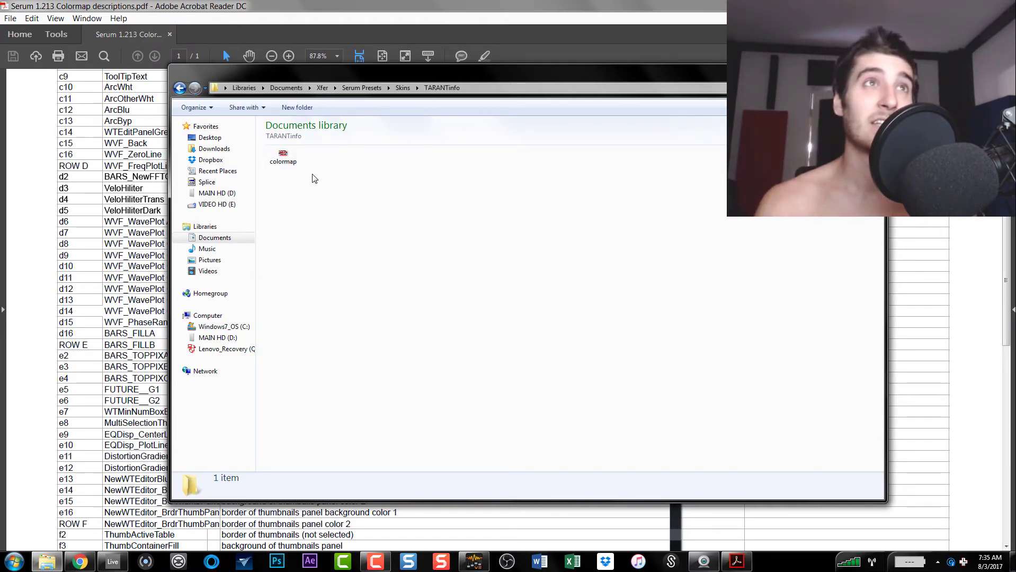
left_click(285, 159)
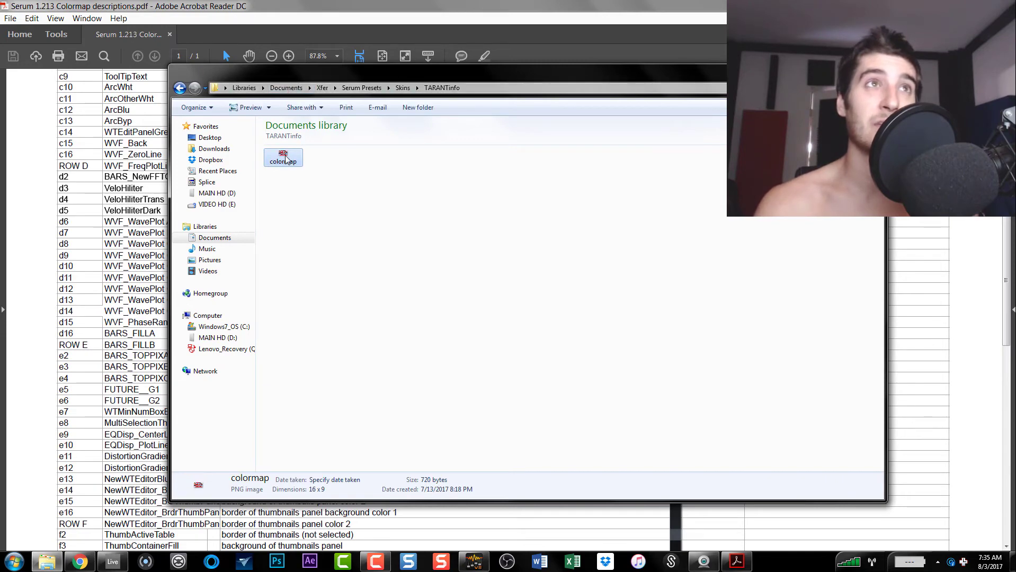
Open the TARANTinfo colormap.png (16 x 9 px) in Snagit Editor using Open with.
right_click(286, 159)
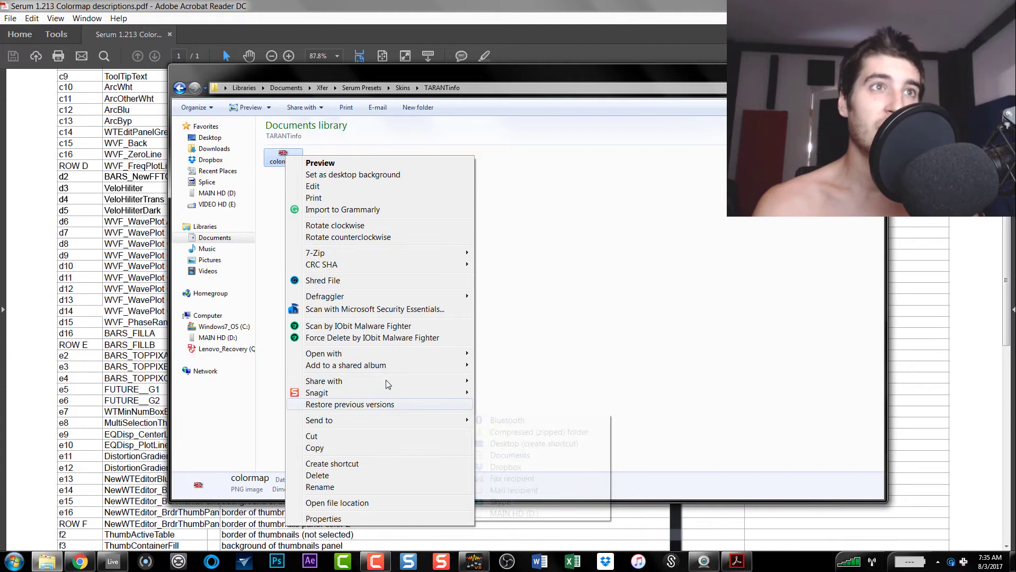
mouse_move(400, 354)
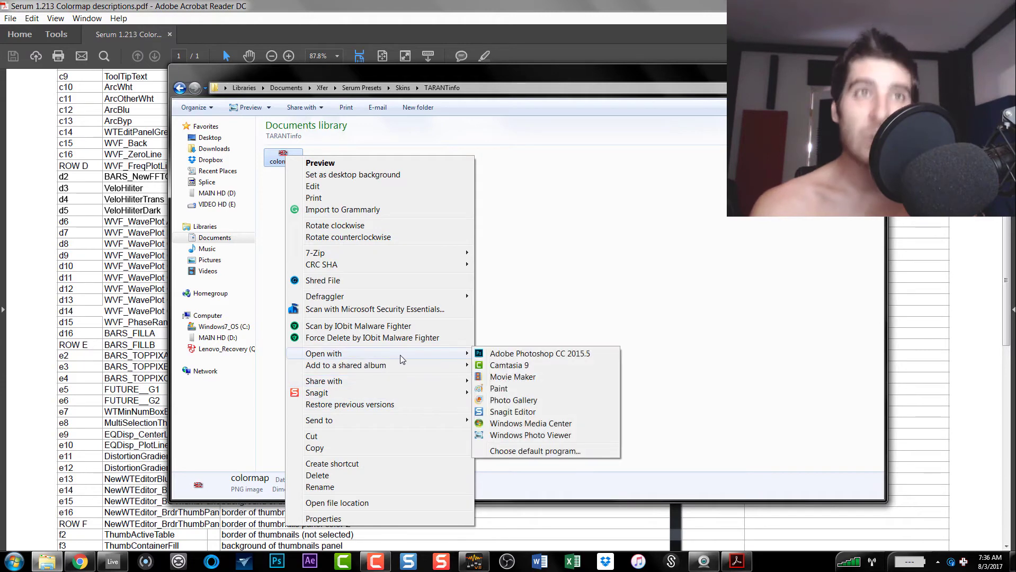
left_click(516, 411)
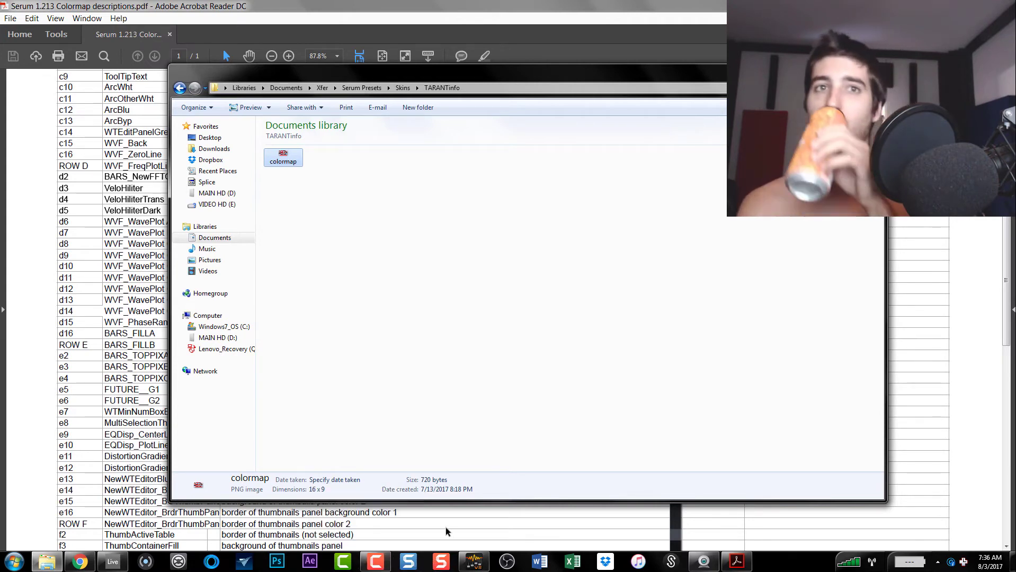
left_click(470, 512)
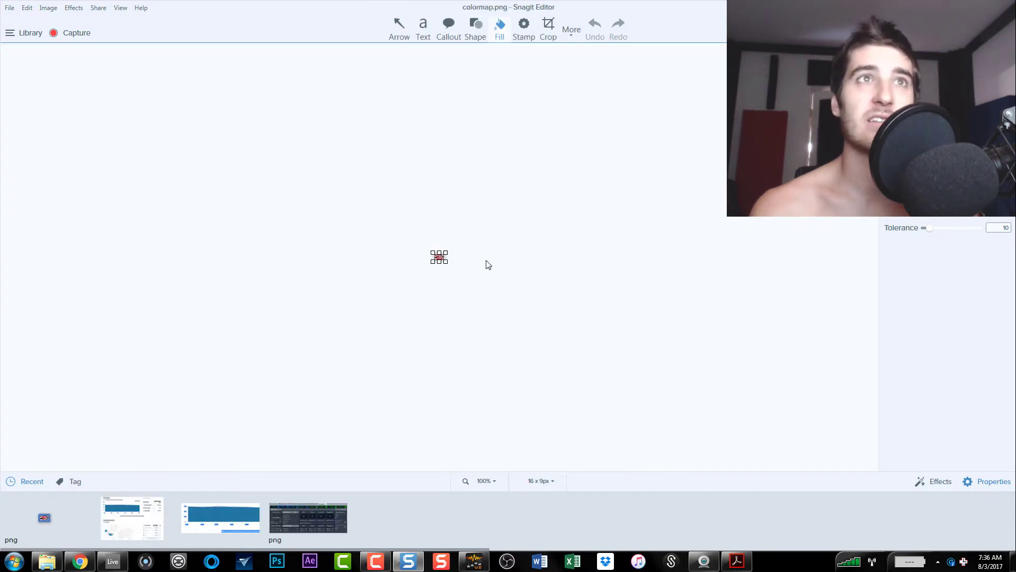
Magnify the tiny colormap.png image to 2,000% zoom.
left_click(485, 481)
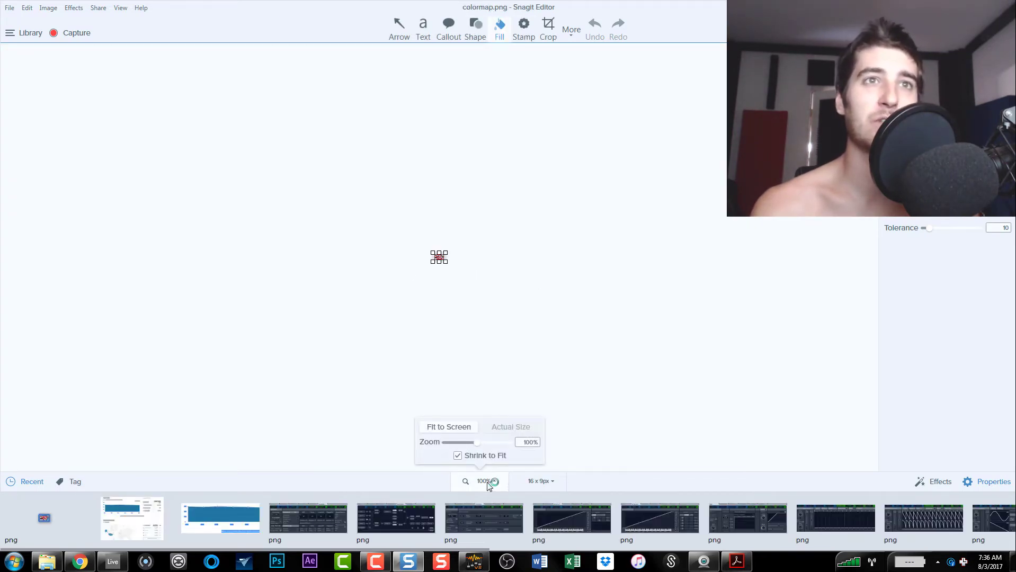
left_click_drag(477, 443, 510, 446)
left_click(604, 431)
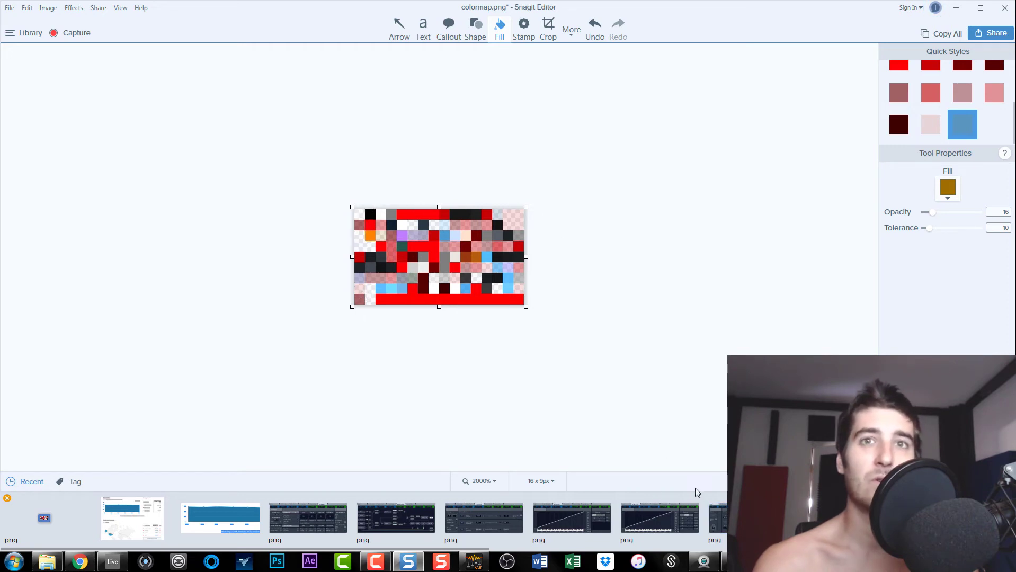
Bring up the Serum colormap descriptions PDF and scroll through its table.
left_click(725, 561)
scroll(687, 219, "up", 5)
scroll(689, 219, "up", 10)
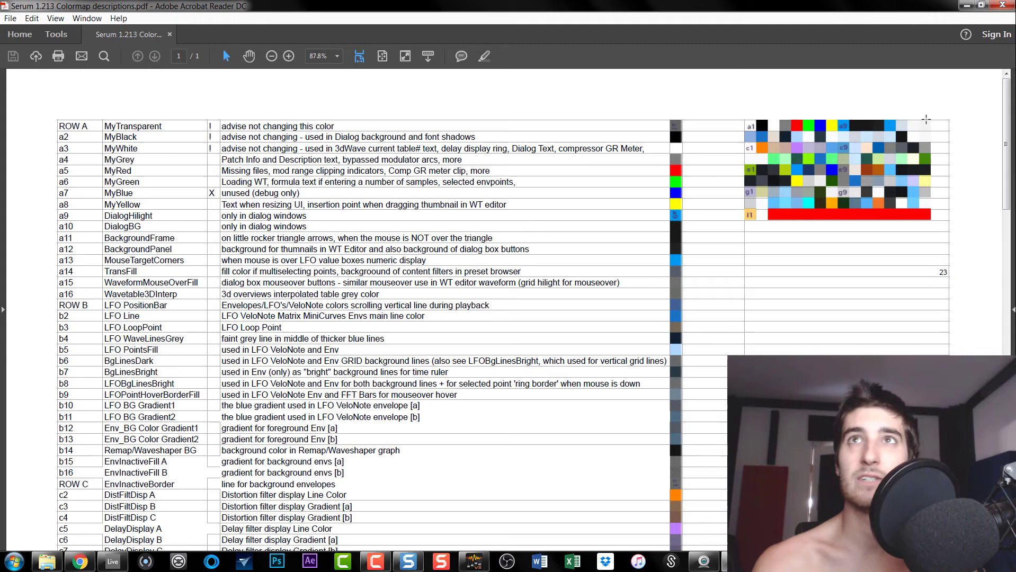
scroll(735, 203, "down", 11)
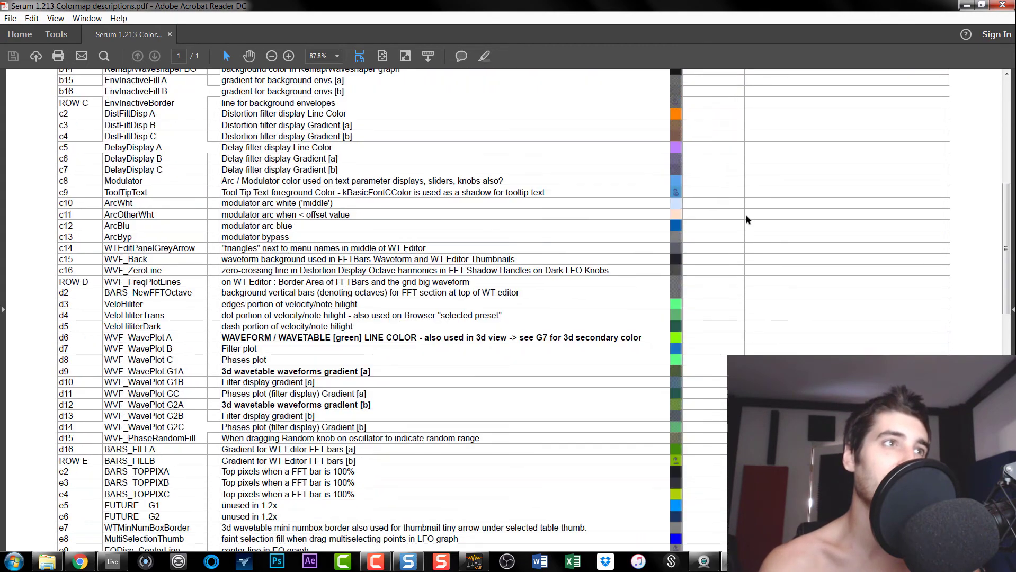
scroll(748, 220, "down", 20)
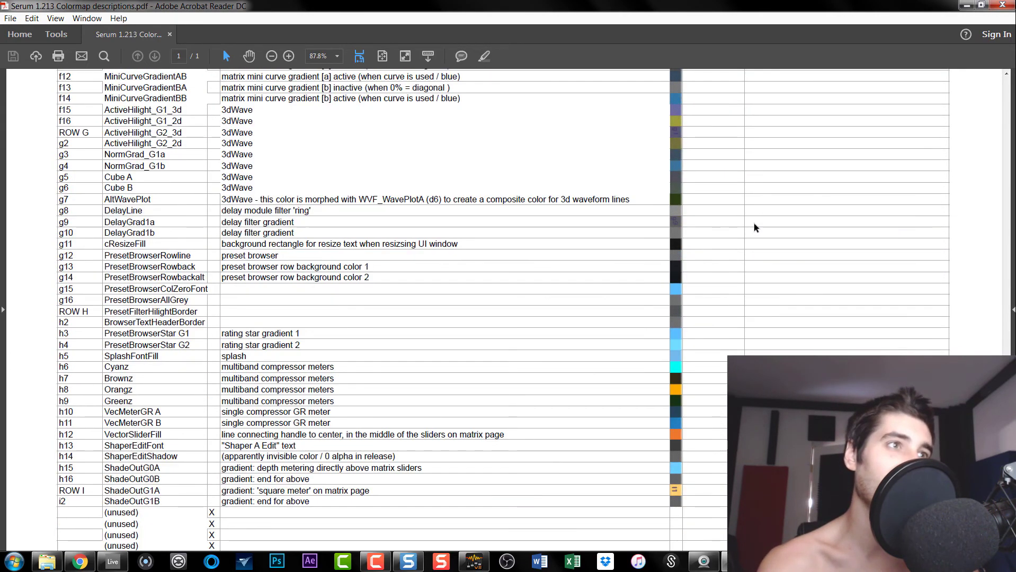
scroll(754, 223, "up", 20)
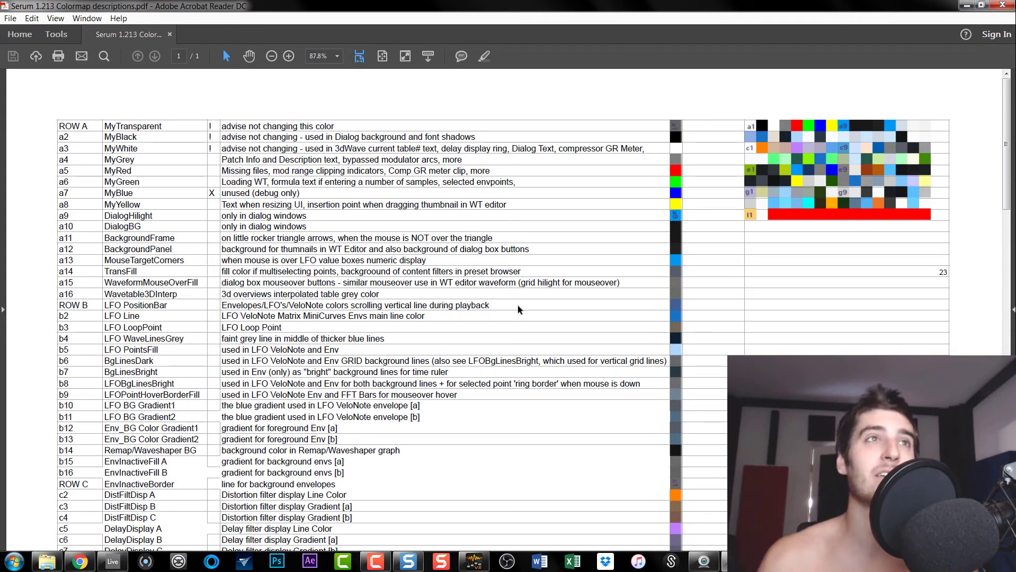
scroll(537, 319, "down", 2)
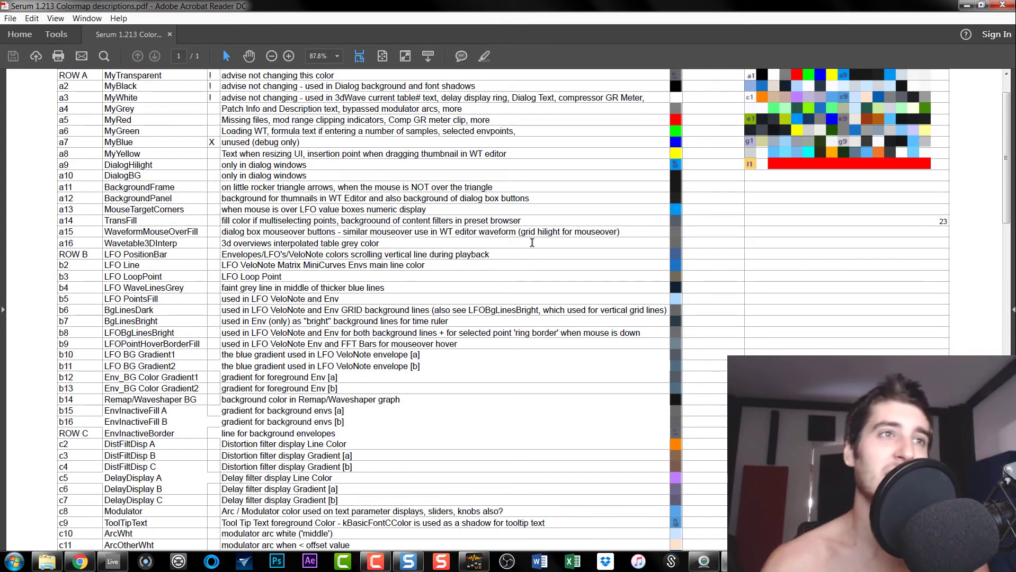
scroll(421, 312, "down", 3)
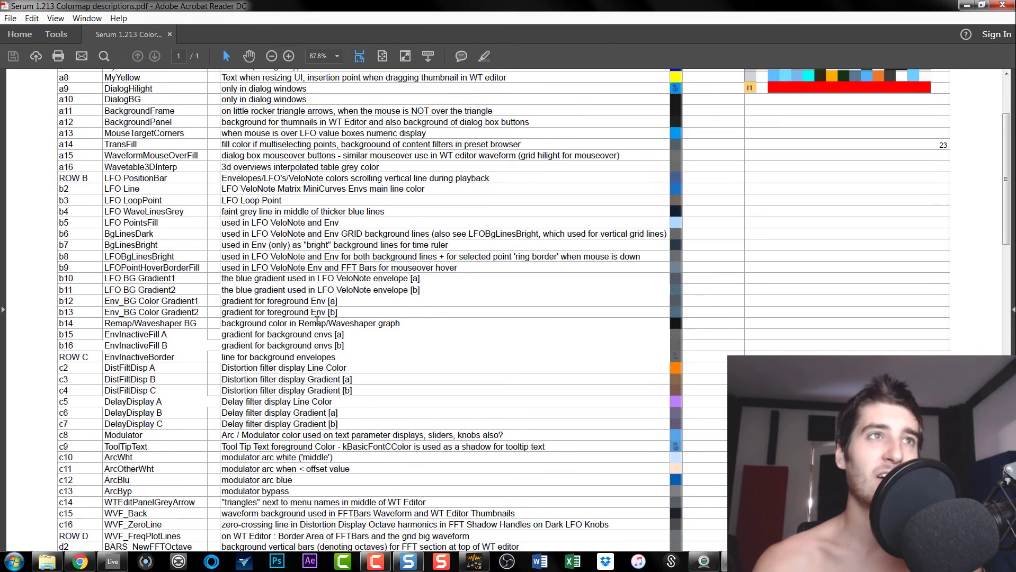
scroll(669, 432, "down", 5)
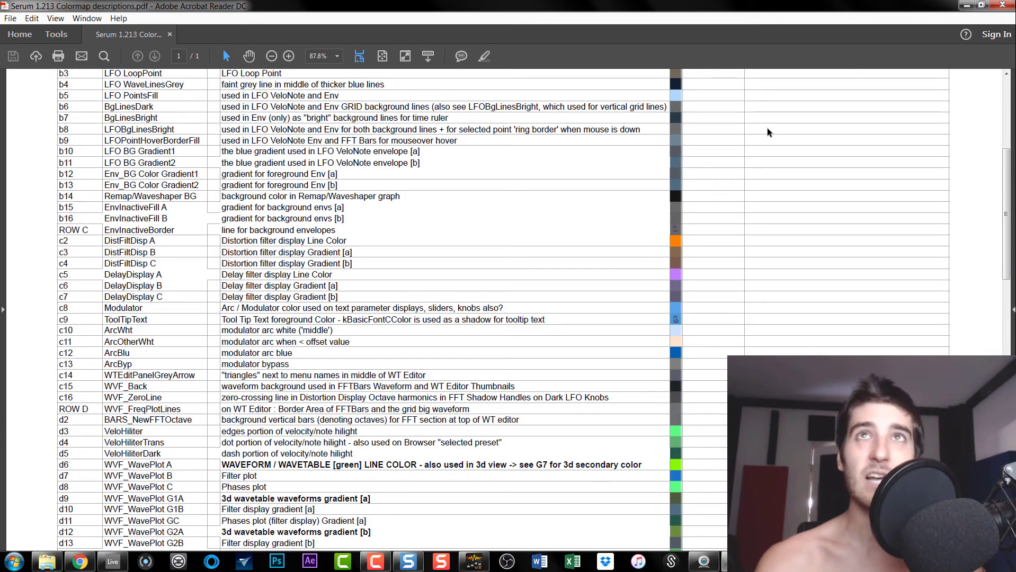
Dismiss the stray toolbar options list and minimise Acrobat to return to colormap.png.
right_click(804, 53)
left_click(918, 4)
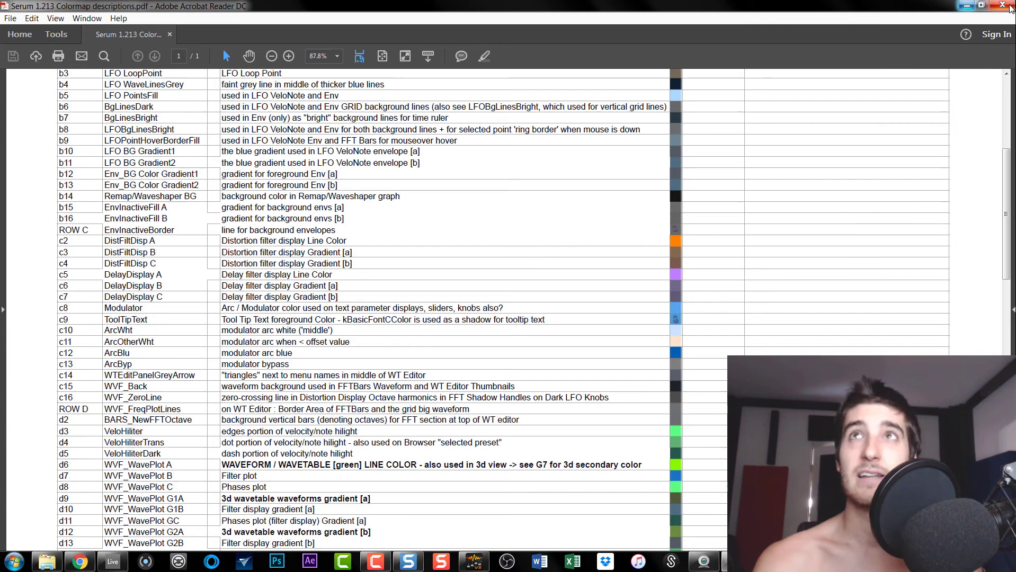
left_click(967, 5)
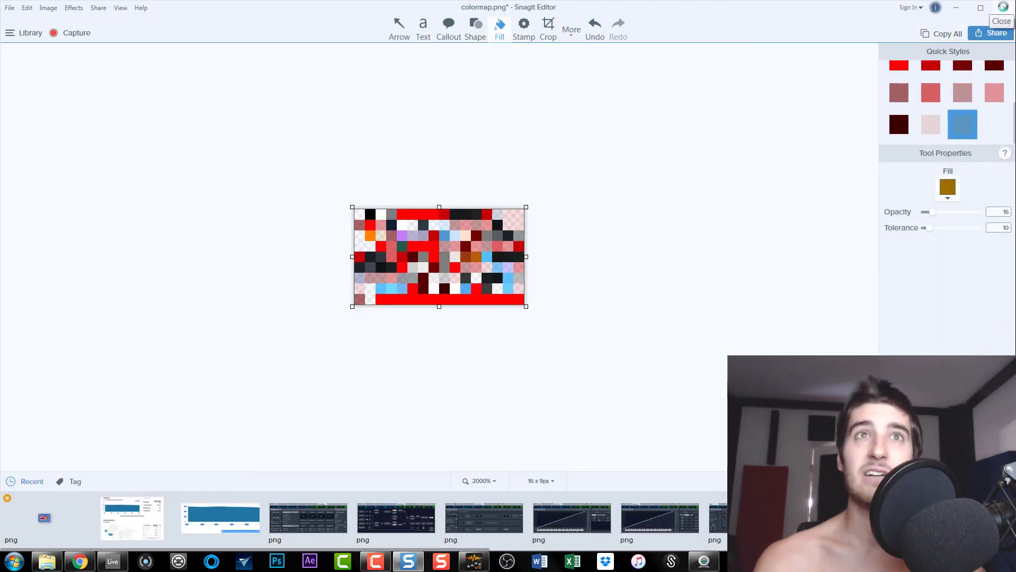
Close Snagit Editor without saving the colormap.png changes.
left_click(1005, 8)
key("Return")
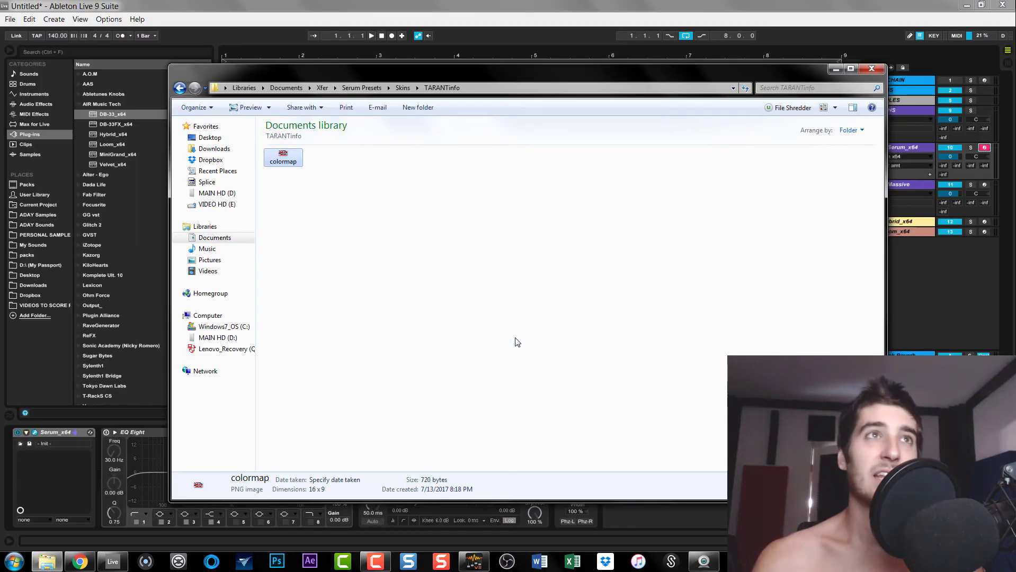
left_click(389, 265)
Check the colormap file inside Skins > TARANTinfo, then close the Explorer window.
left_click(403, 88)
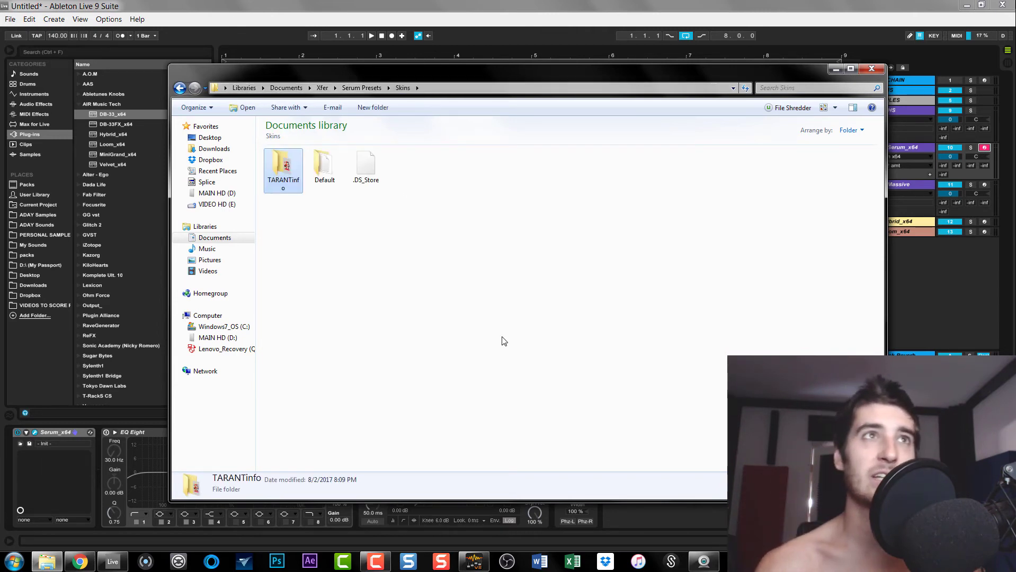
left_click(302, 251)
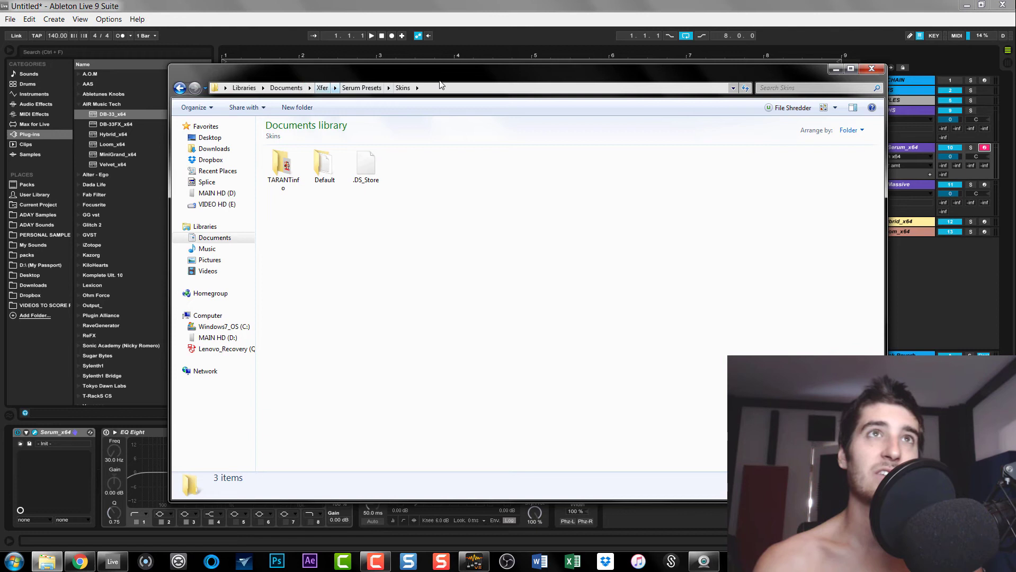
left_click(452, 88)
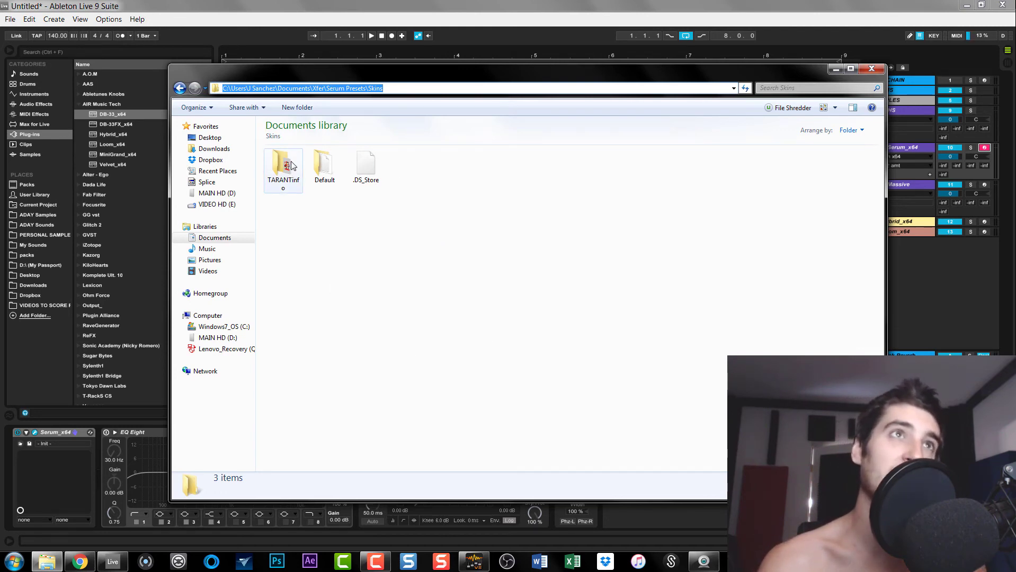
double_click(285, 183)
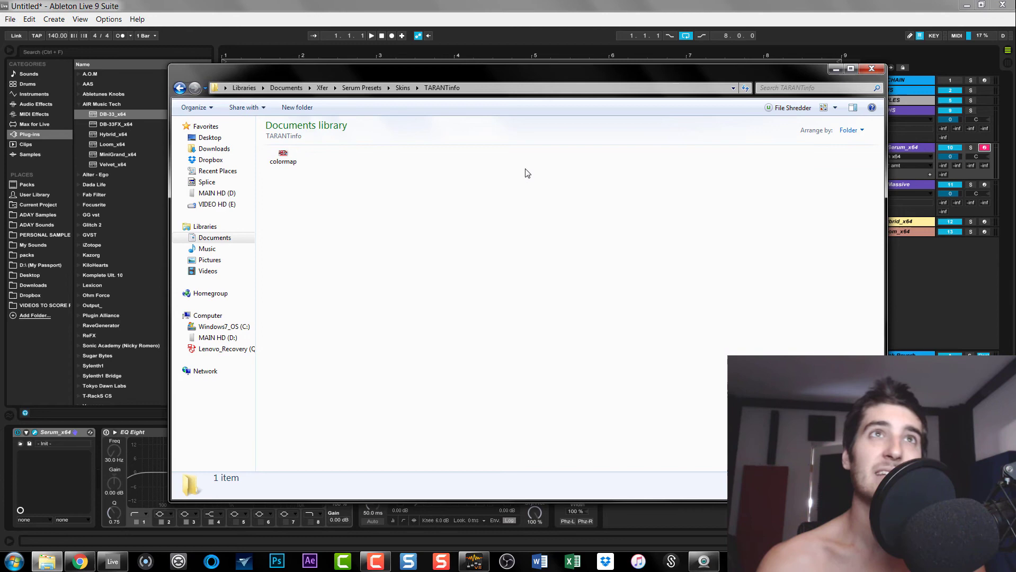
left_click(400, 89)
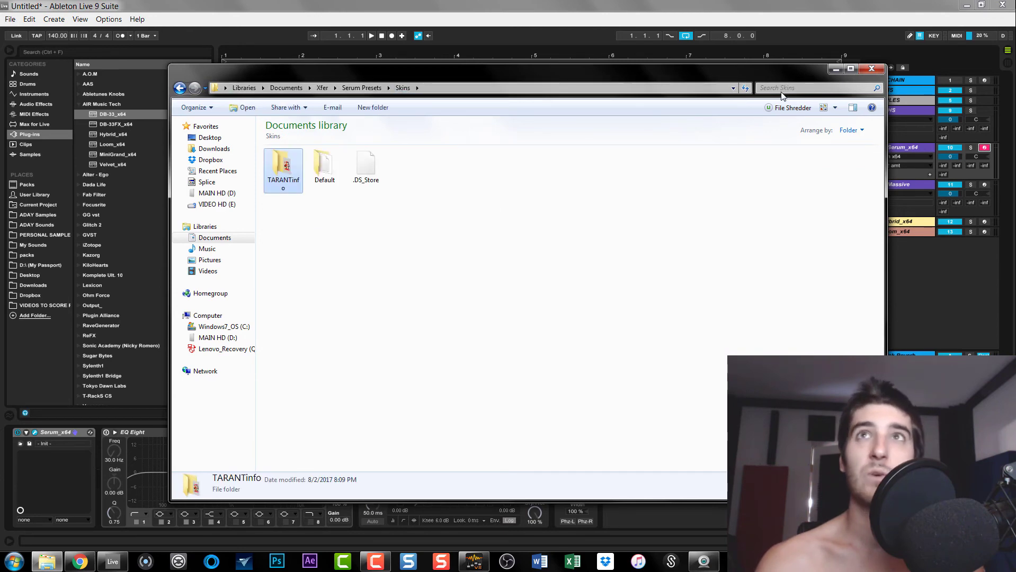
left_click(864, 70)
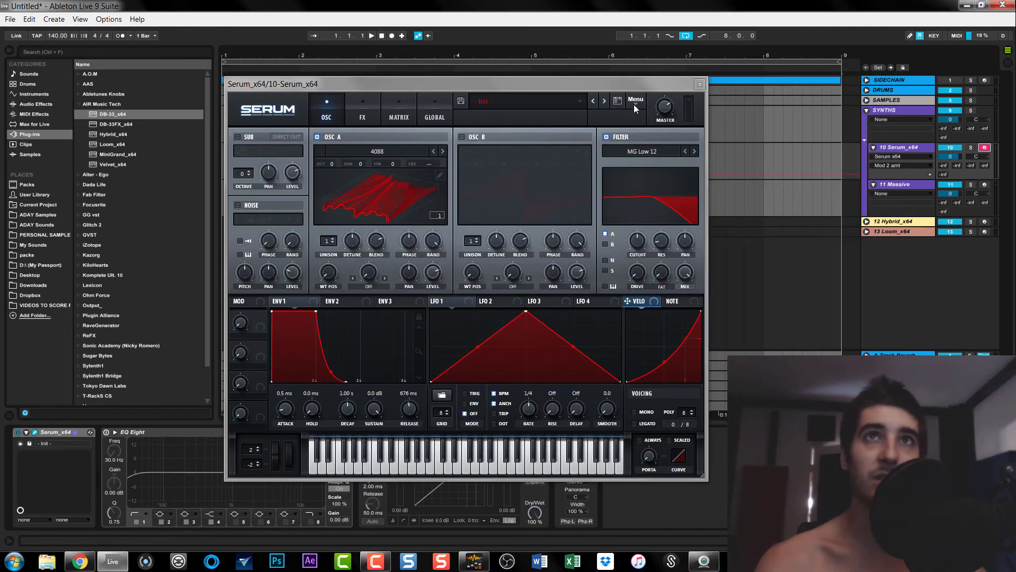
Run Serum's Menu > Rescan folders on disk twice to pick up the new skin.
left_click(635, 102)
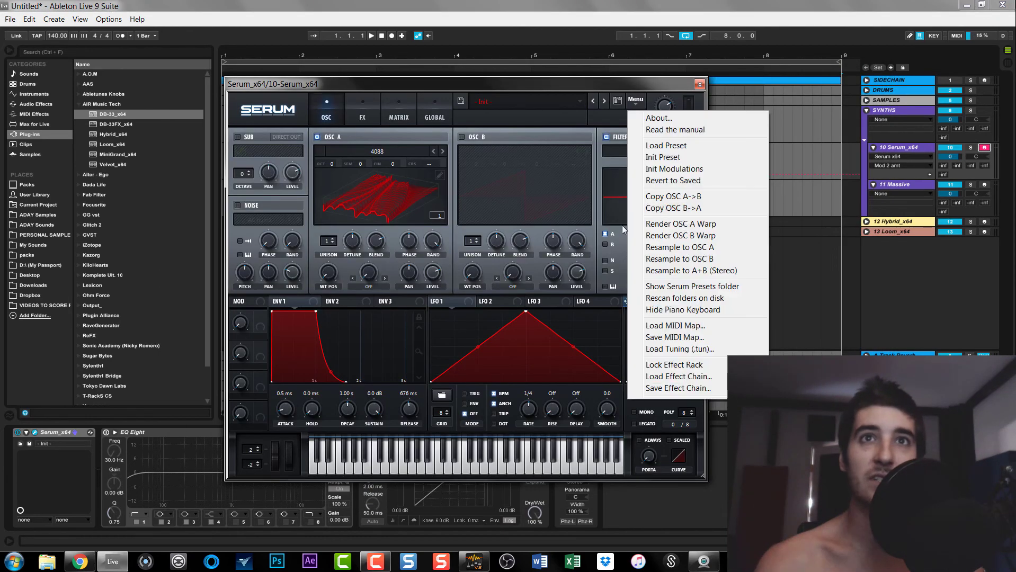
left_click(658, 298)
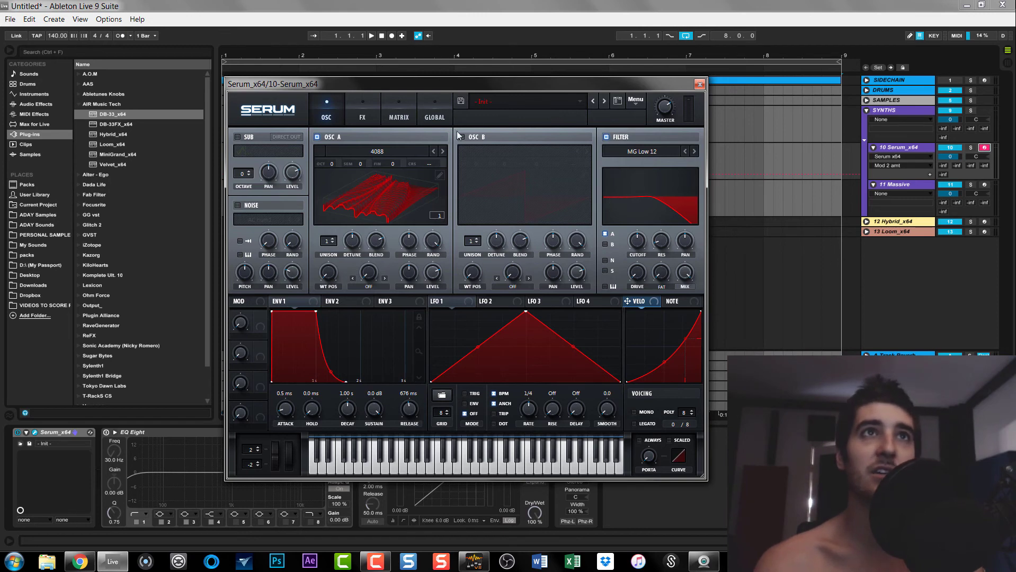
left_click(635, 101)
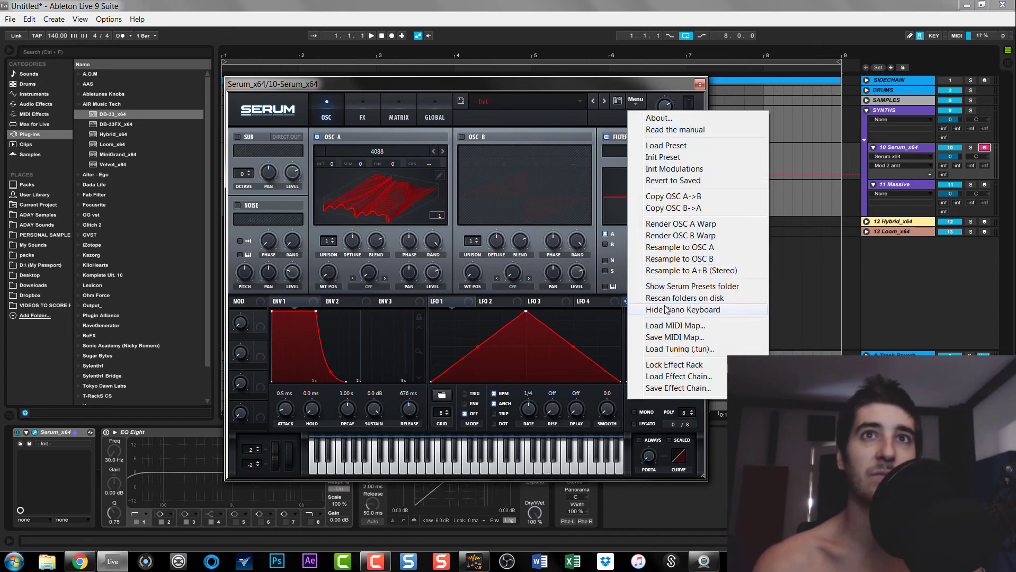
left_click(684, 298)
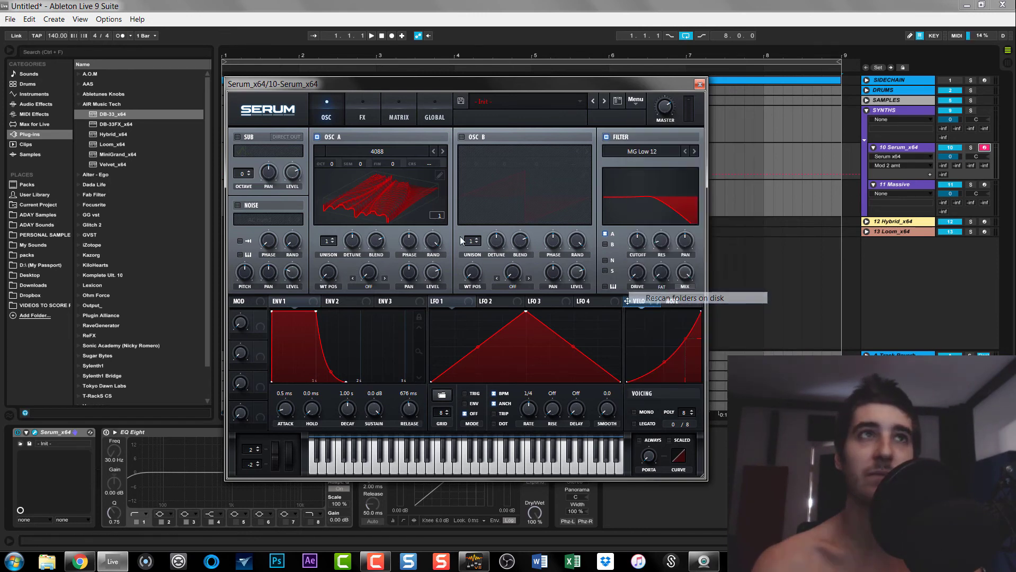
Switch Serum's skin between TARANTinfo and Default, ending on the red TARANTinfo skin.
left_click(278, 120)
mouse_move(321, 126)
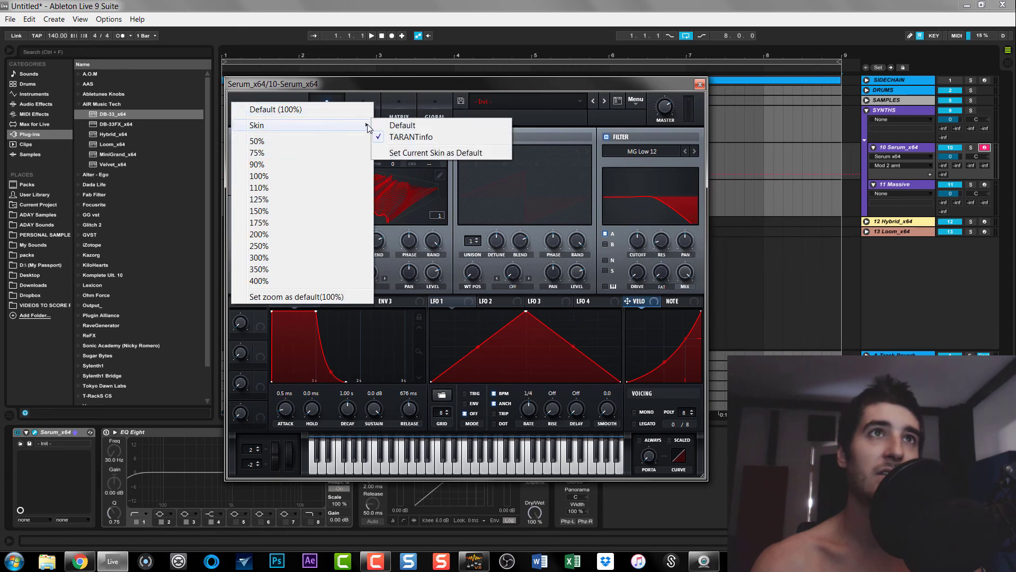
left_click(419, 137)
left_click(277, 102)
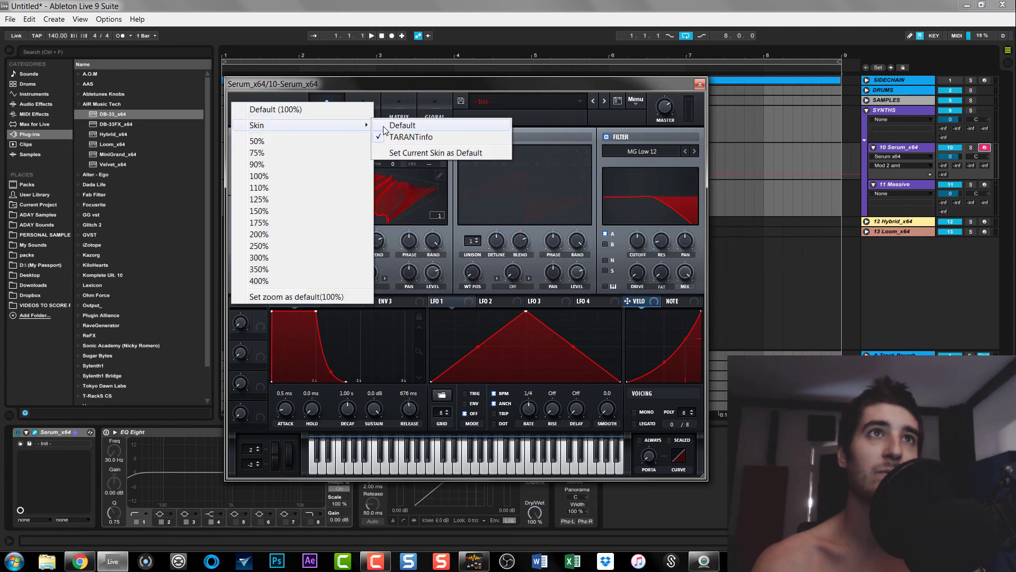
left_click(385, 128)
left_click(284, 110)
mouse_move(339, 125)
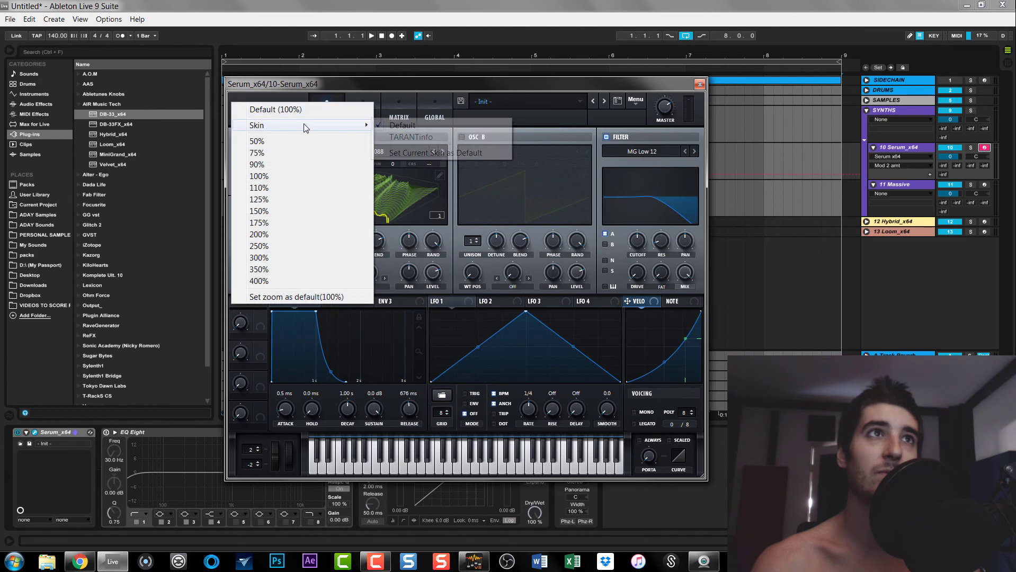
left_click(410, 137)
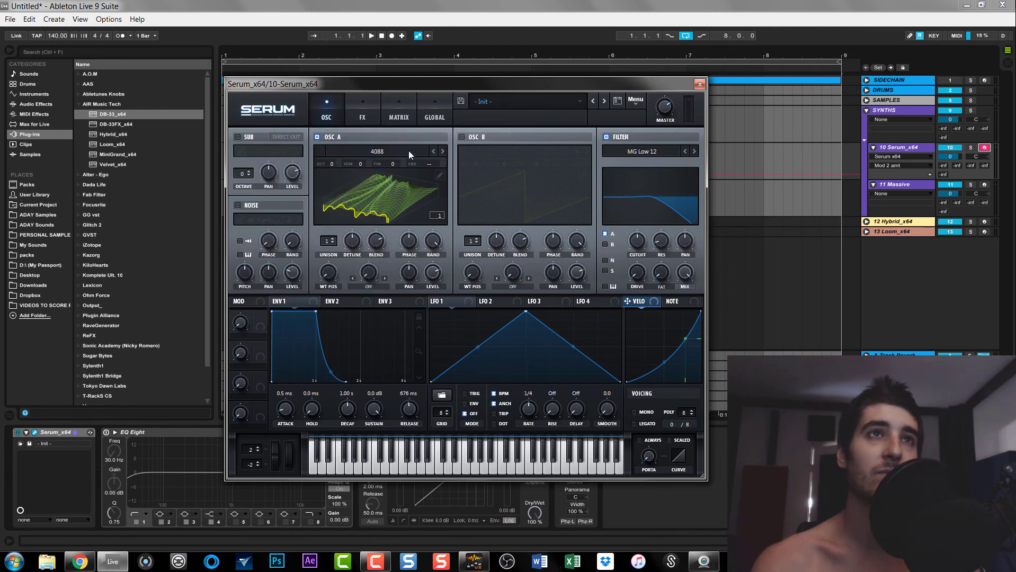
left_click(373, 560)
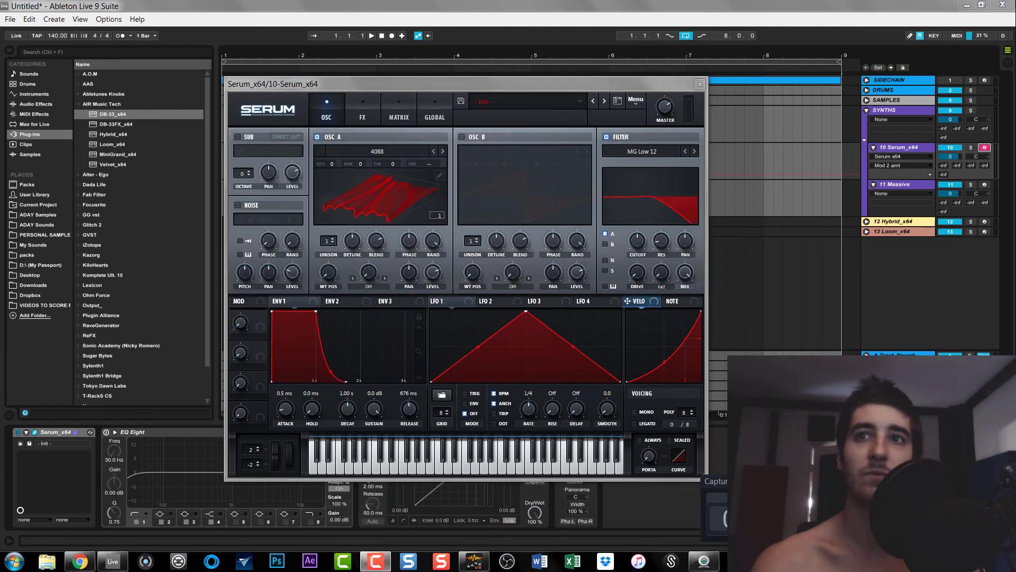